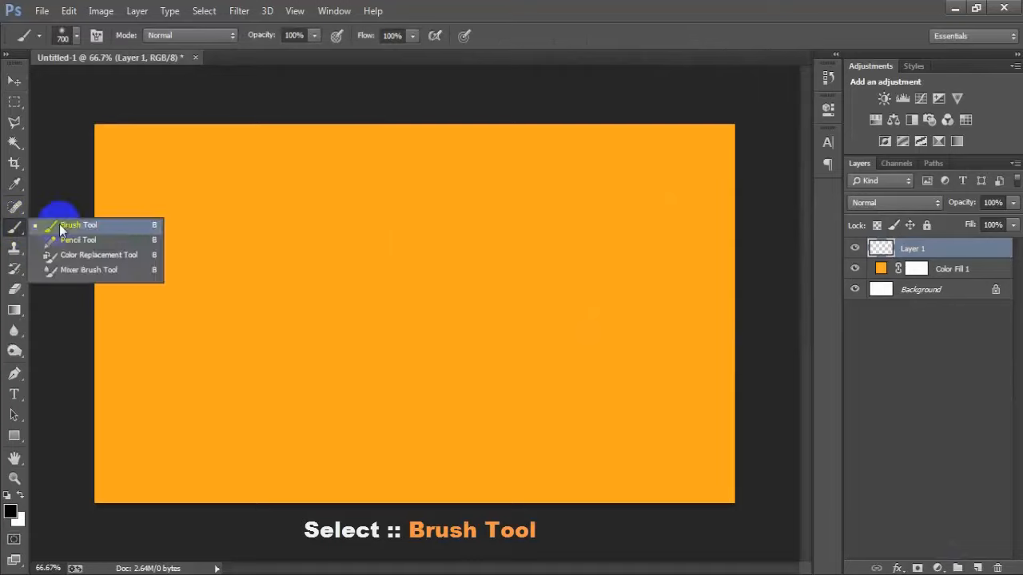
Paint a soft white glow at the canvas centre on Layer 1 with the 700-pixel Brush
{"action": "left_click", "coordinate": [60, 227]}
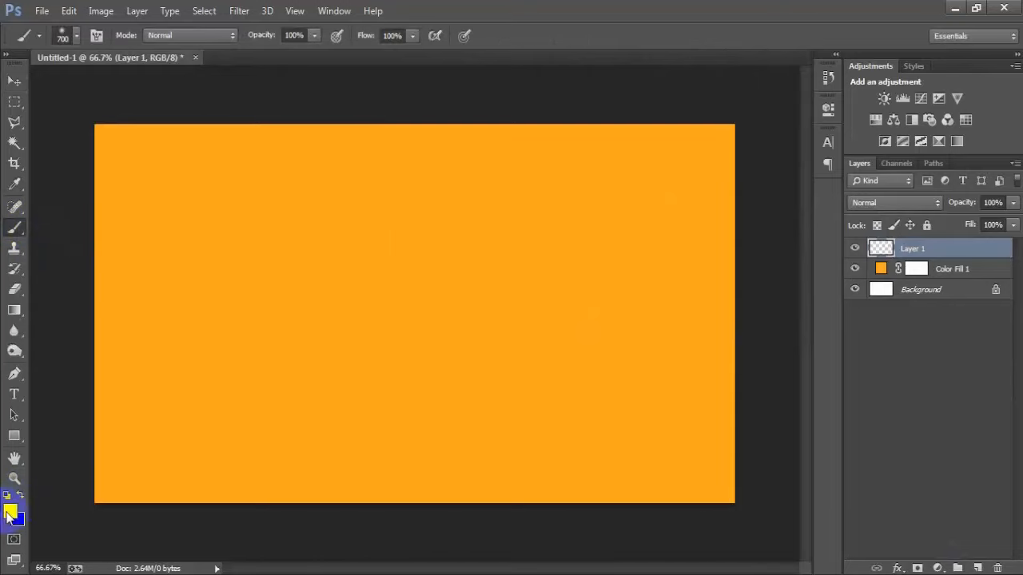
{"action": "key", "text": "d"}
{"action": "right_click", "coordinate": [403, 236]}
{"action": "double_click", "coordinate": [424, 322]}
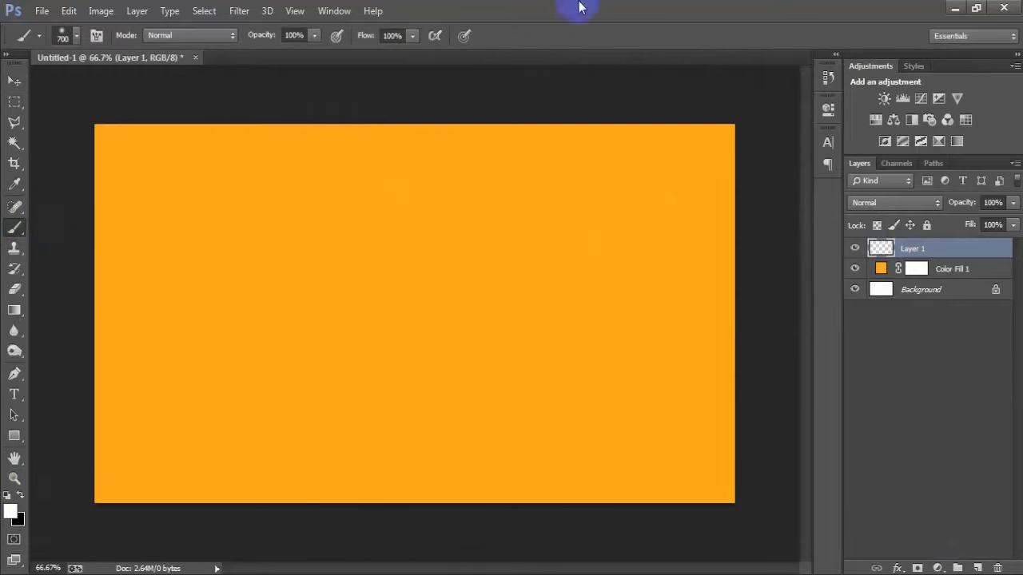
{"action": "left_click", "coordinate": [432, 331]}
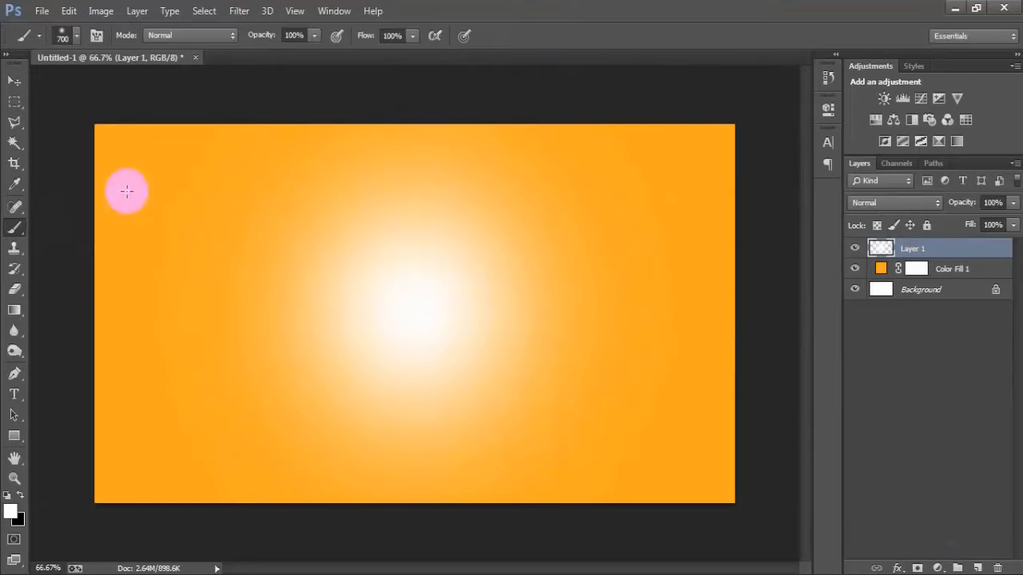
Align the glow on Layer 1 to the centre of the Background layer and reselect only Layer 1
{"action": "left_click", "coordinate": [15, 80]}
{"action": "left_click", "coordinate": [8, 496]}
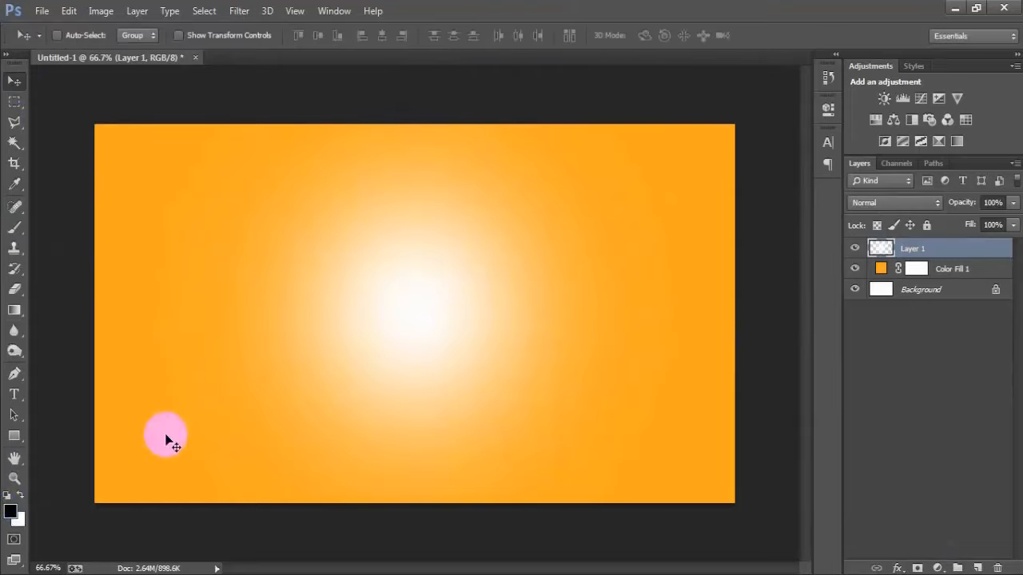
{"action": "left_click", "coordinate": [927, 292], "text": "ctrl"}
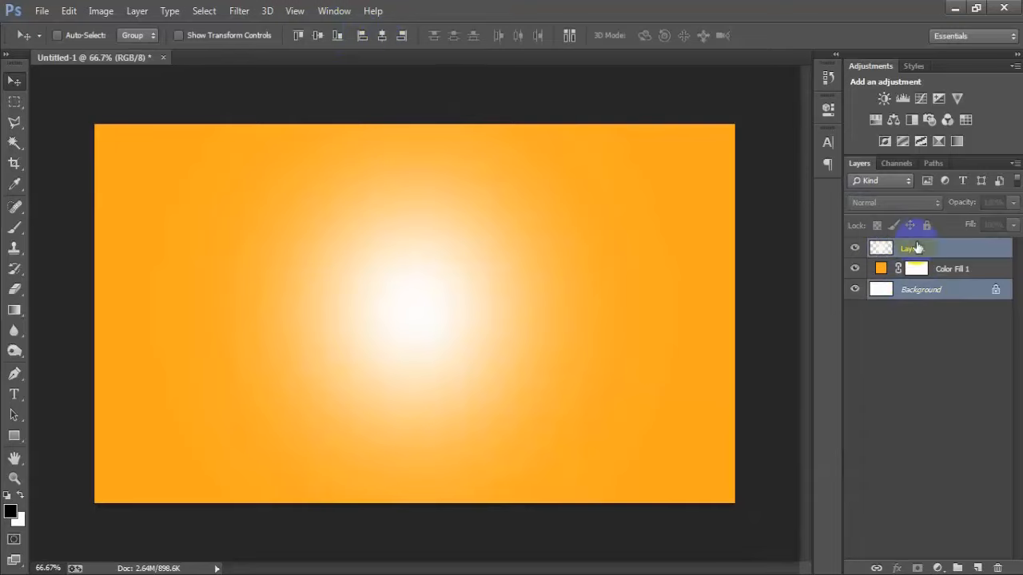
{"action": "left_click", "coordinate": [916, 248]}
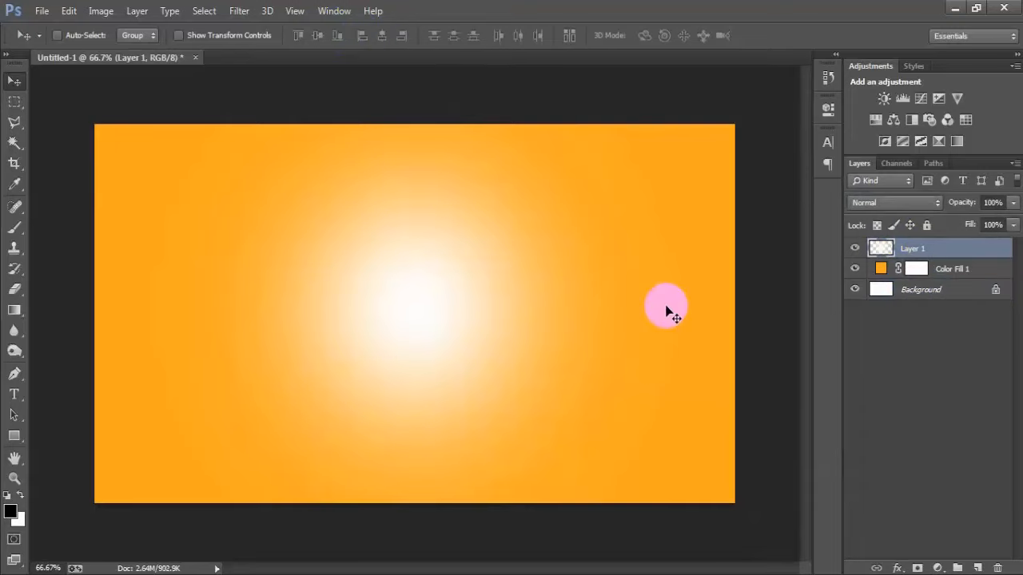
Place the triangle frame image 000000 3 as a linked file at its default size and rasterize its layer
{"action": "left_click", "coordinate": [41, 11]}
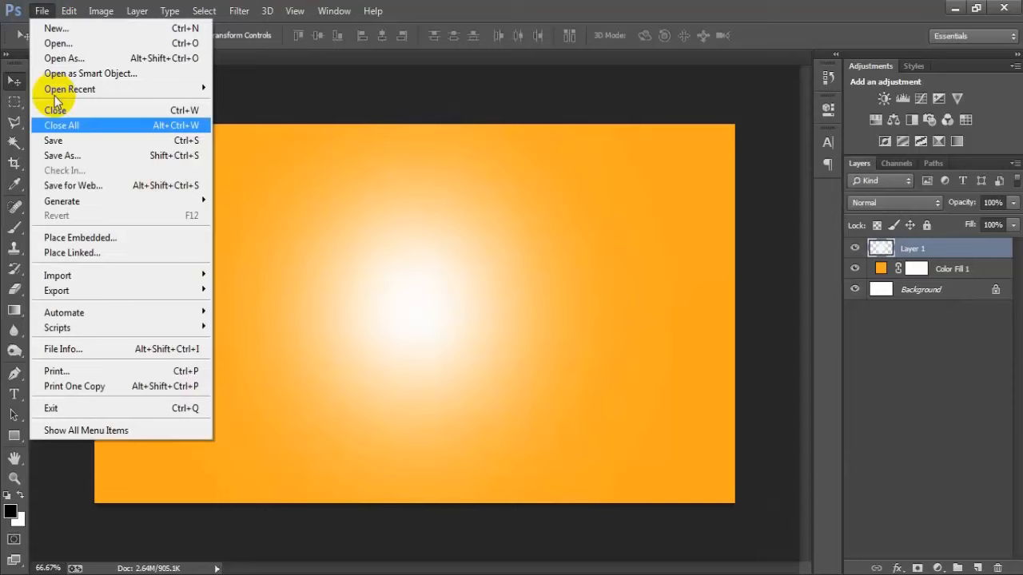
{"action": "left_click", "coordinate": [72, 253]}
{"action": "left_click", "coordinate": [611, 132]}
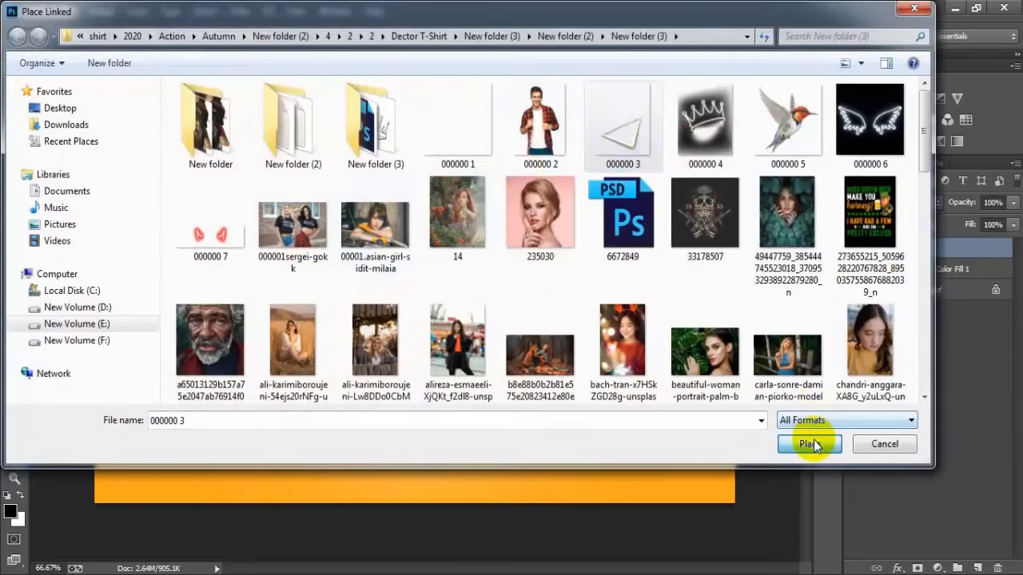
{"action": "left_click", "coordinate": [810, 444]}
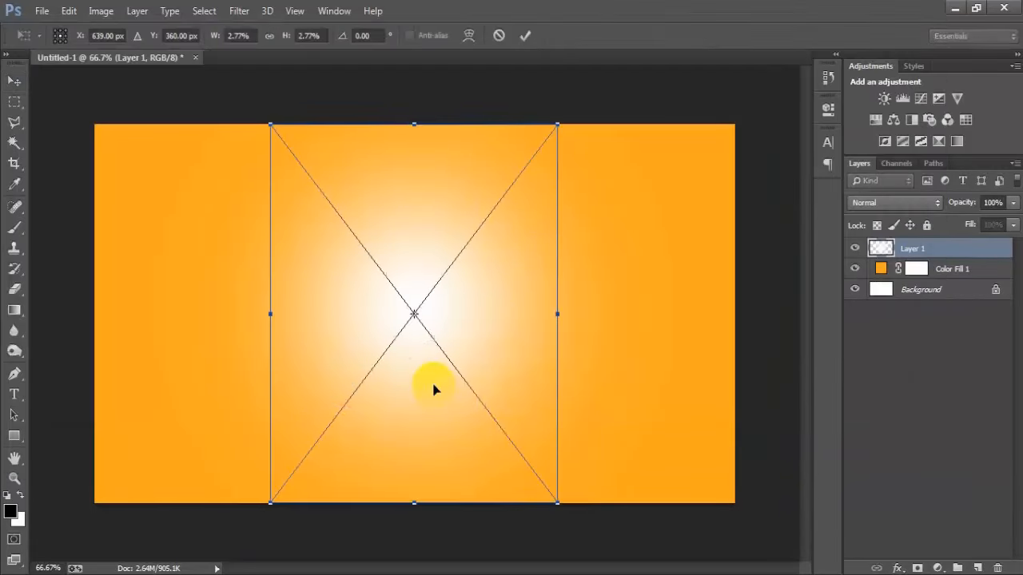
{"action": "left_click", "coordinate": [526, 36]}
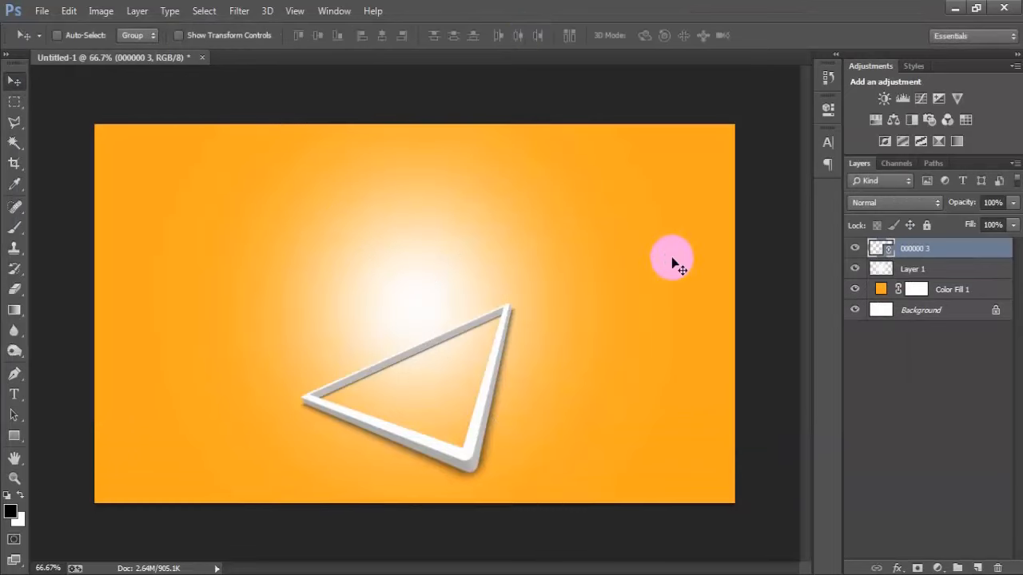
{"action": "right_click", "coordinate": [935, 262]}
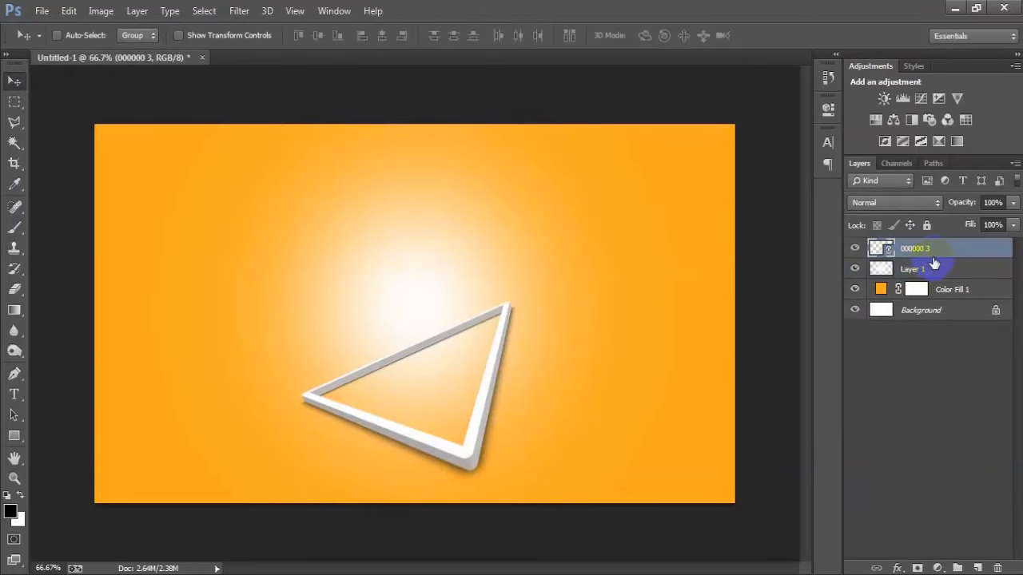
{"action": "left_click", "coordinate": [695, 296]}
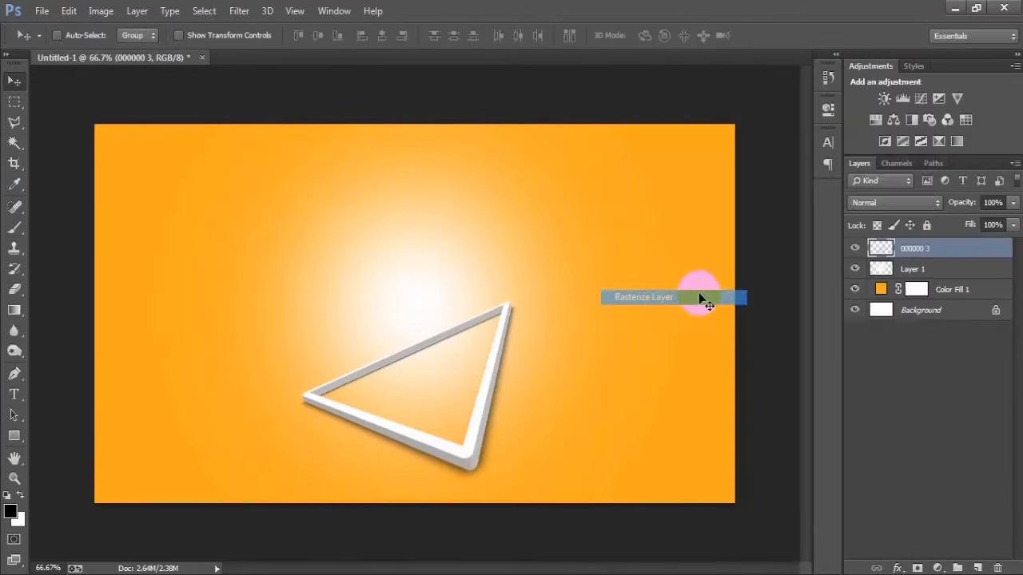
Align the triangle frame's horizontal centre with the Background layer and reselect only the frame layer
{"action": "left_click", "coordinate": [922, 314]}
{"action": "left_click", "coordinate": [383, 35]}
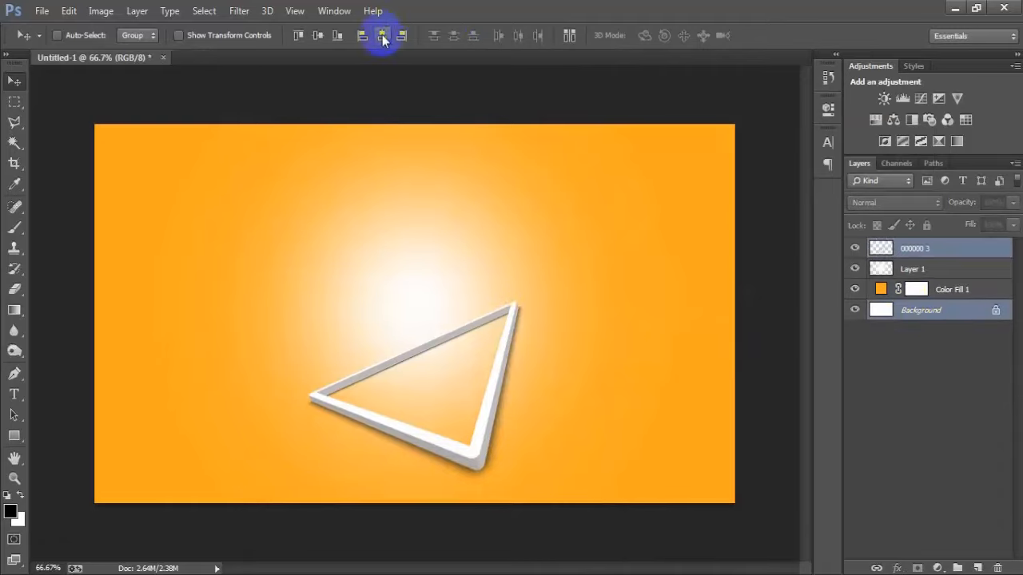
{"action": "left_click", "coordinate": [921, 258]}
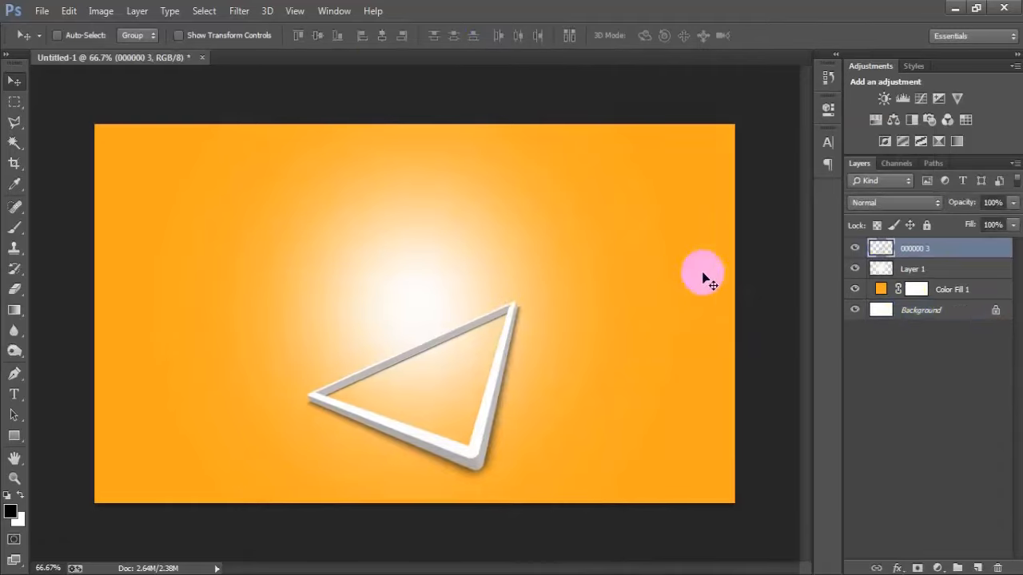
Place the image 000000 2 of the man in the plaid shirt as a linked file
{"action": "left_click", "coordinate": [41, 10]}
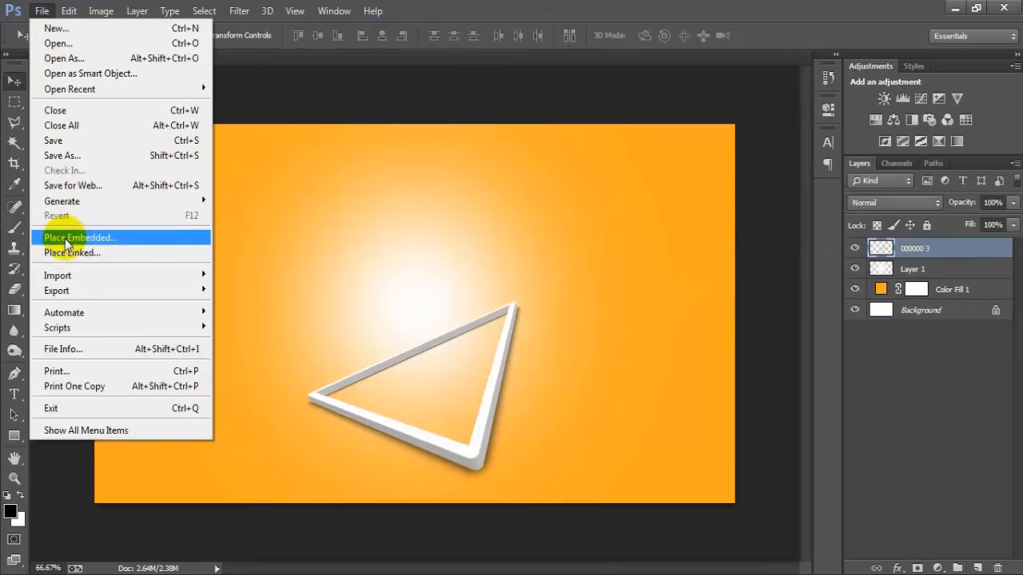
{"action": "left_click", "coordinate": [66, 249]}
{"action": "left_click", "coordinate": [537, 127]}
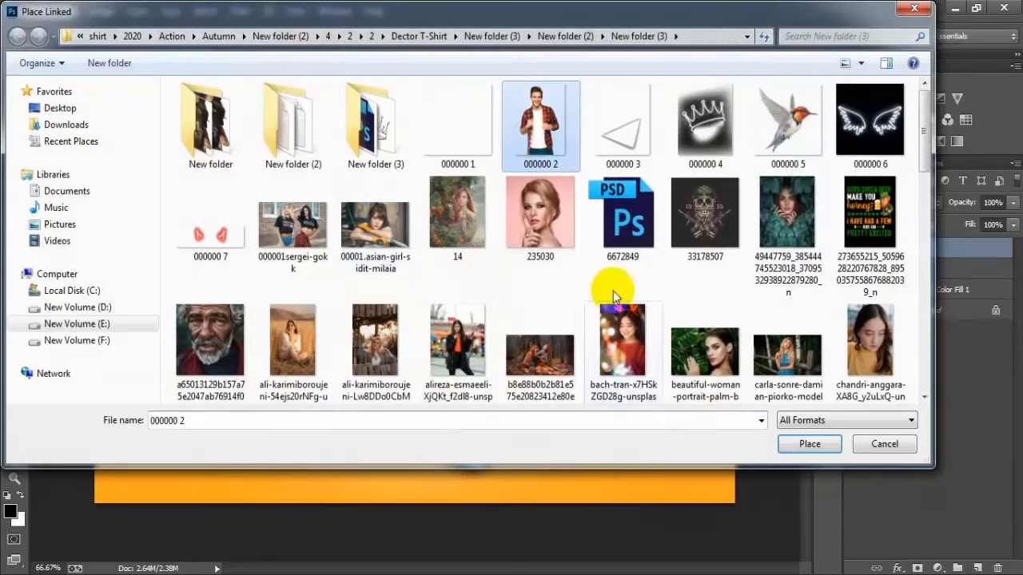
{"action": "left_click", "coordinate": [804, 443]}
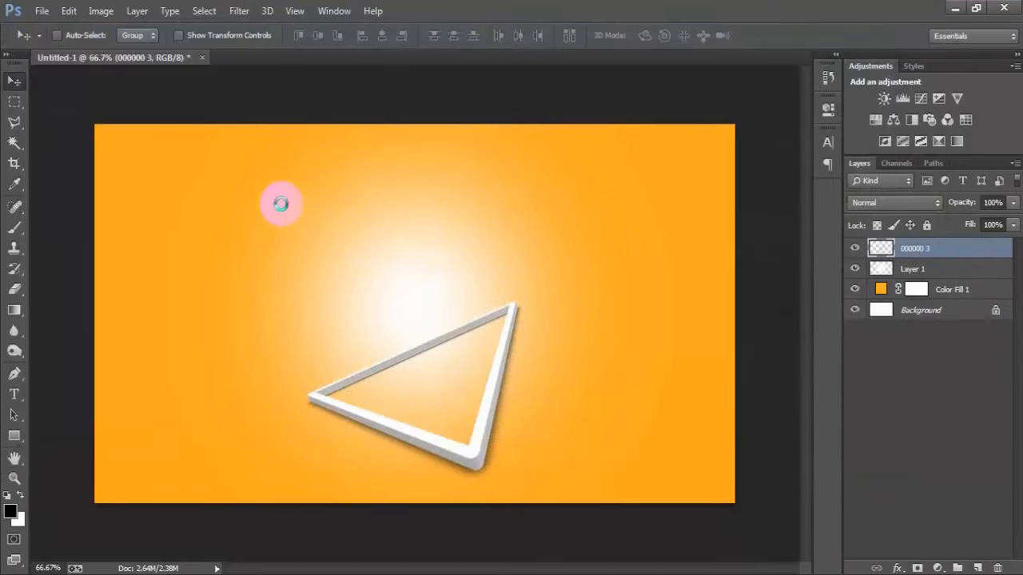
Scale the man's image to 2.48% and position it over the triangle frame at about X 667.50, Y 336.50 px
{"action": "left_click_drag", "start_coordinate": [548, 124], "coordinate": [523, 181]}
{"action": "left_click_drag", "start_coordinate": [495, 311], "coordinate": [506, 308]}
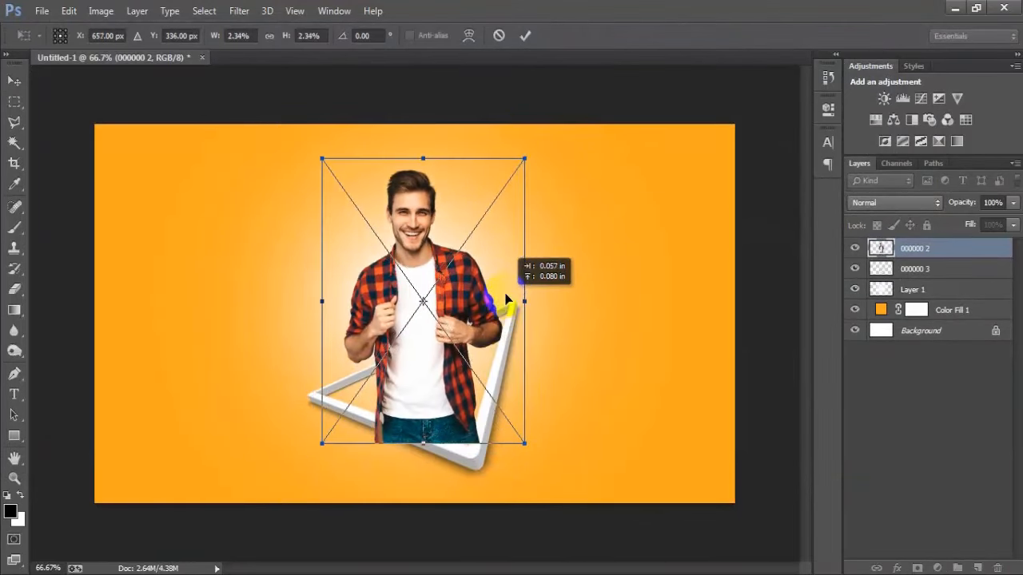
{"action": "left_click_drag", "start_coordinate": [524, 453], "coordinate": [533, 452]}
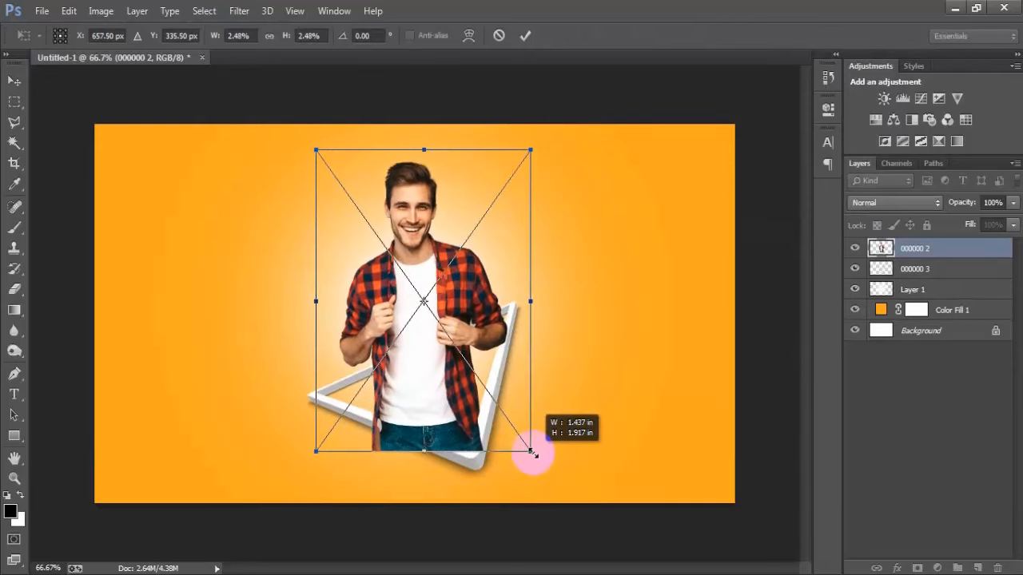
{"action": "left_click_drag", "start_coordinate": [490, 390], "coordinate": [498, 393]}
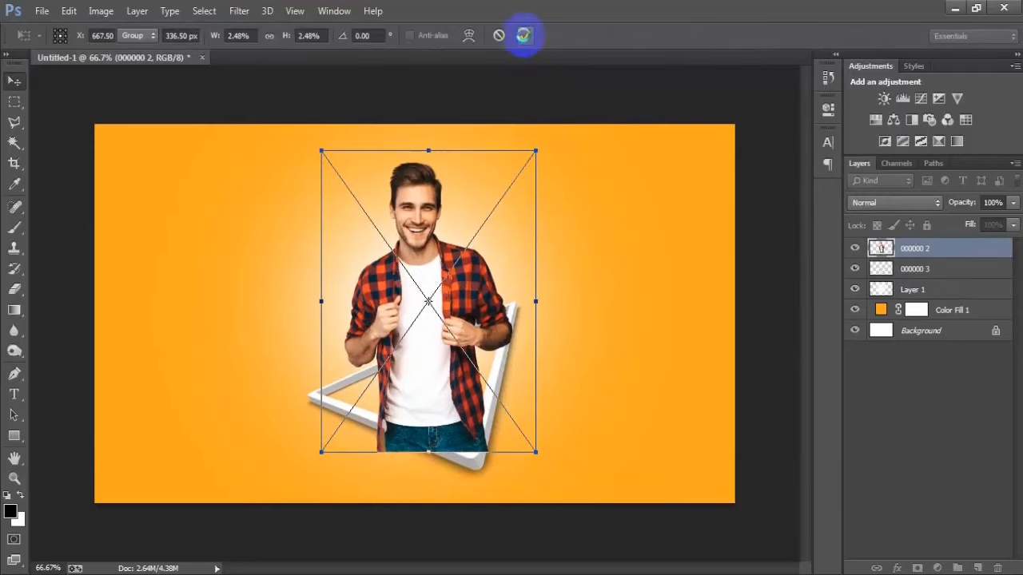
{"action": "left_click", "coordinate": [524, 35]}
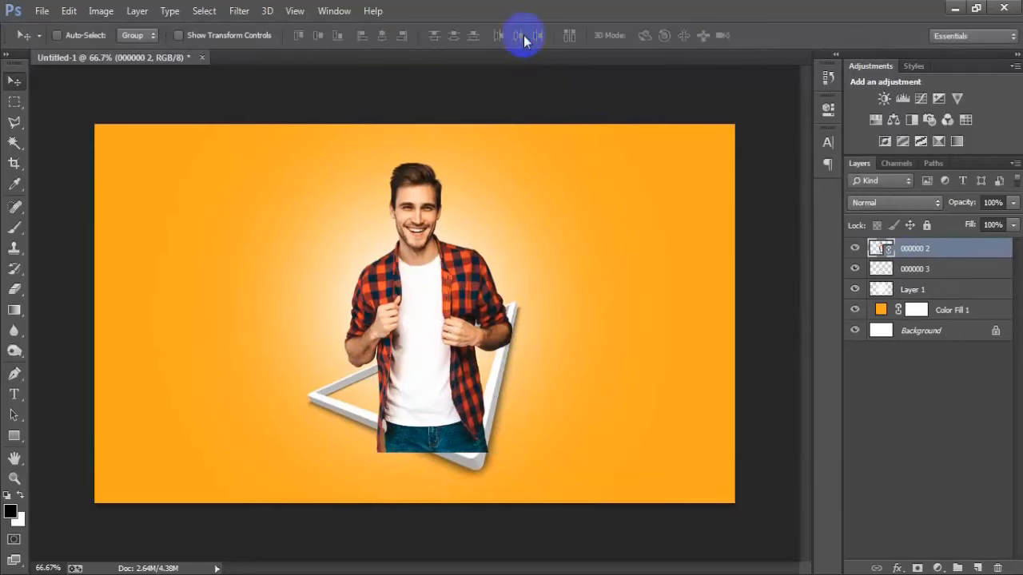
Rasterize the 000000 2 layer and lower its opacity to 42%
{"action": "right_click", "coordinate": [966, 258]}
{"action": "left_click", "coordinate": [719, 292]}
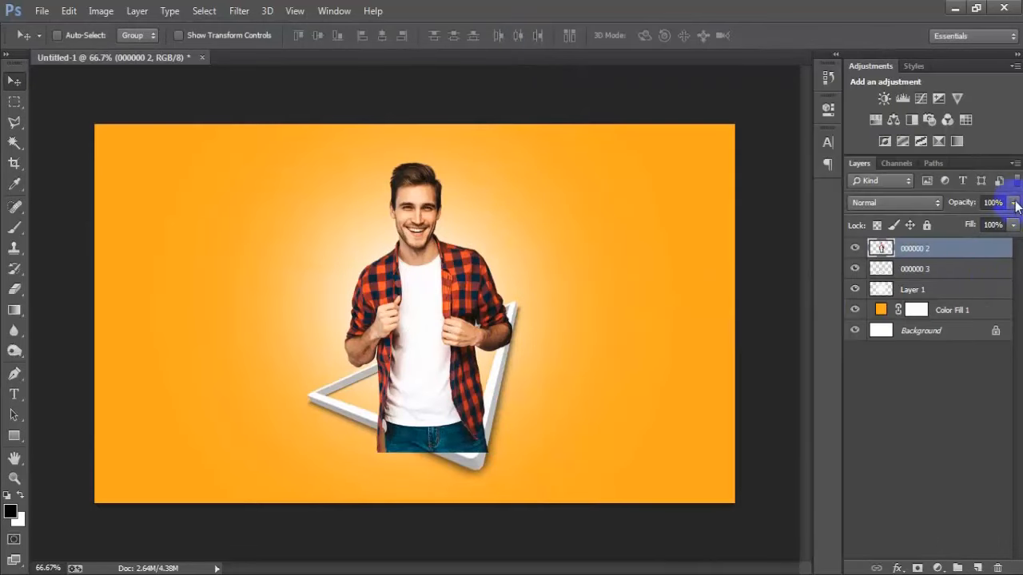
{"action": "left_click_drag", "start_coordinate": [969, 222], "coordinate": [968, 223]}
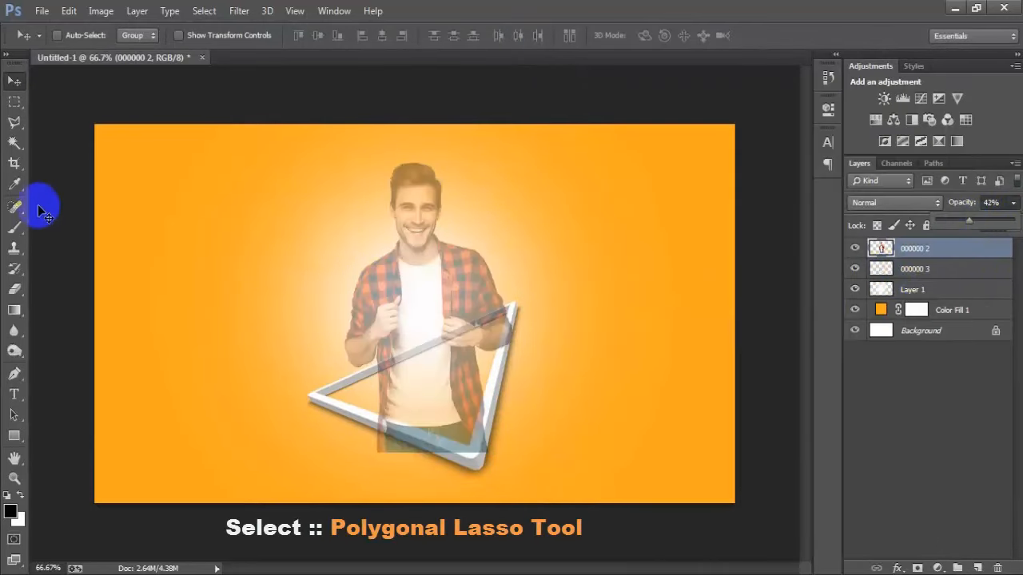
Delete the part of the man extending past the frame's lower inner edges using a Polygonal Lasso selection, and deselect
{"action": "left_click", "coordinate": [14, 122]}
{"action": "left_click", "coordinate": [56, 137]}
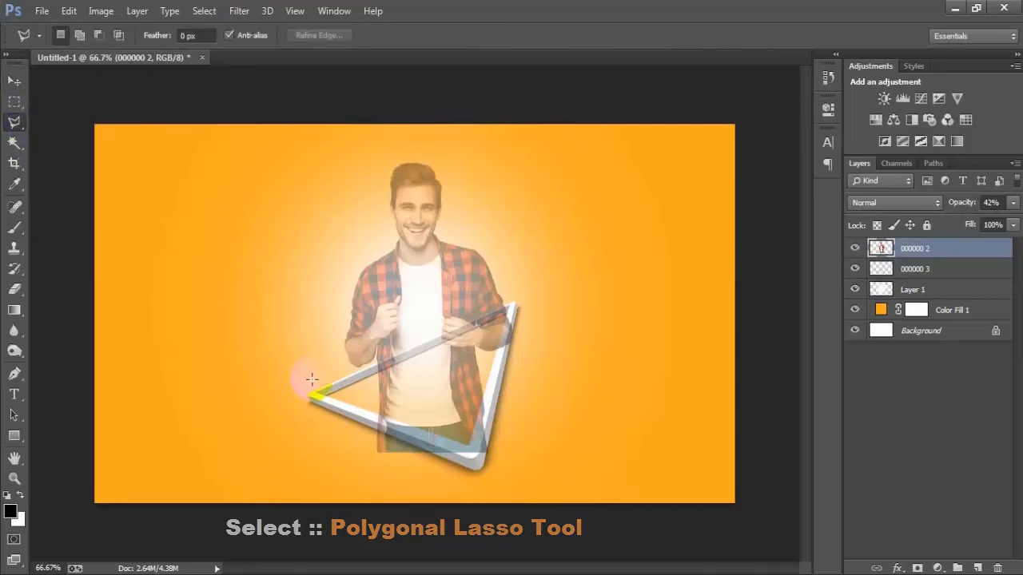
{"action": "key", "text": "ctrl+plus"}
{"action": "scroll", "coordinate": [305, 363], "scroll_direction": "down", "scroll_amount": 3}
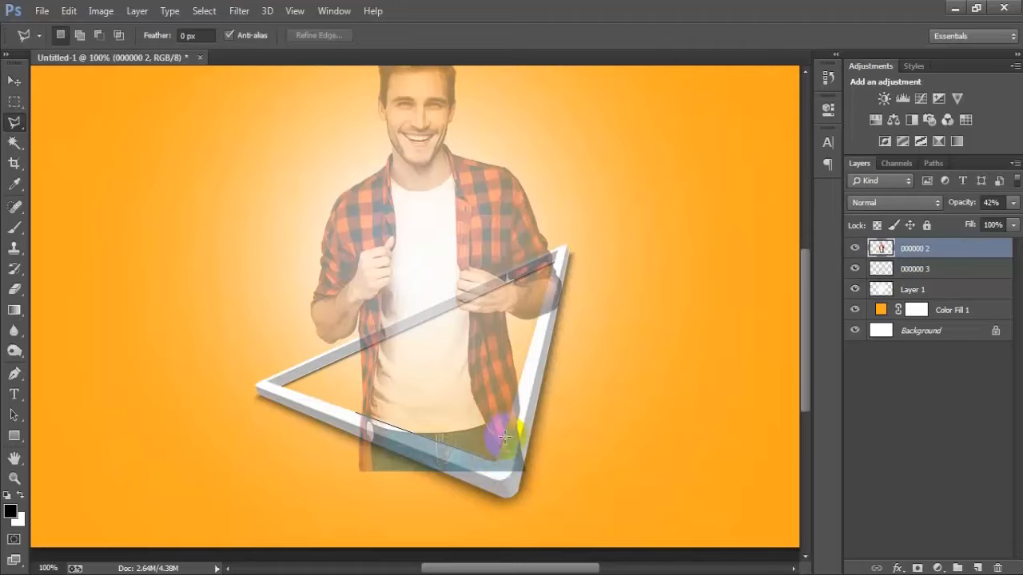
{"action": "left_click", "coordinate": [519, 388]}
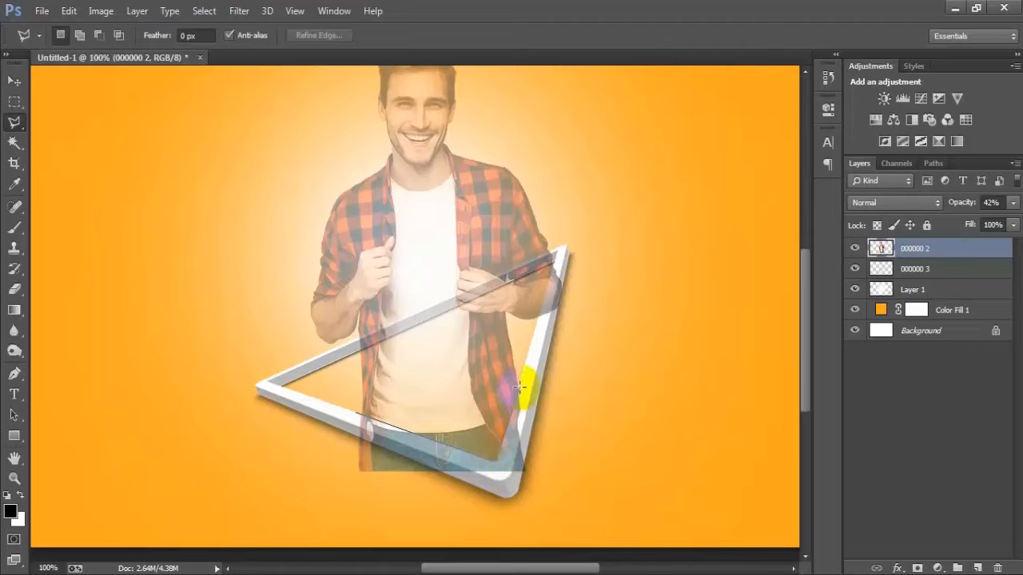
{"action": "left_click", "coordinate": [595, 423]}
{"action": "left_click", "coordinate": [611, 513]}
{"action": "left_click", "coordinate": [283, 515]}
{"action": "left_click", "coordinate": [268, 437]}
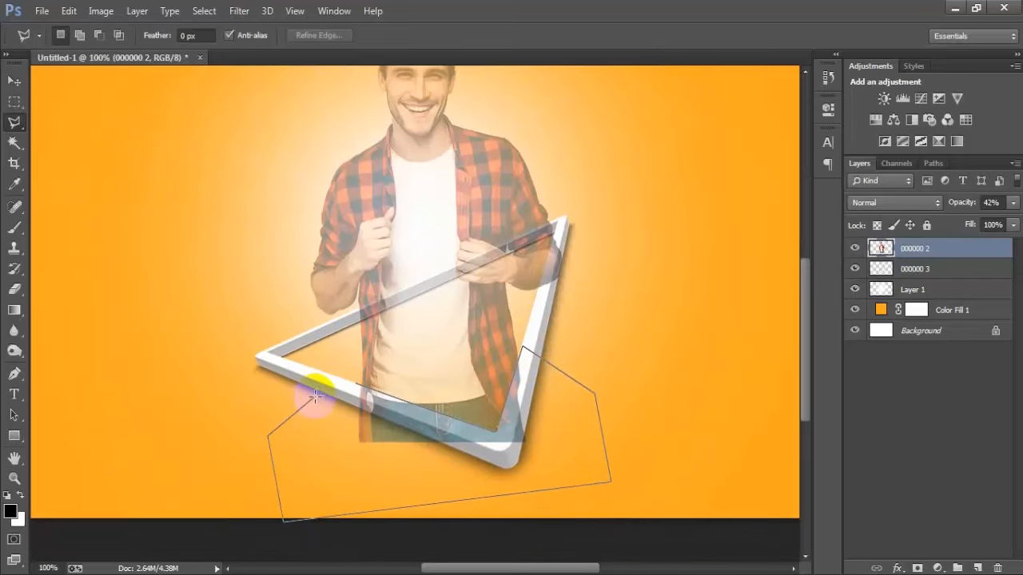
{"action": "left_click", "coordinate": [360, 389]}
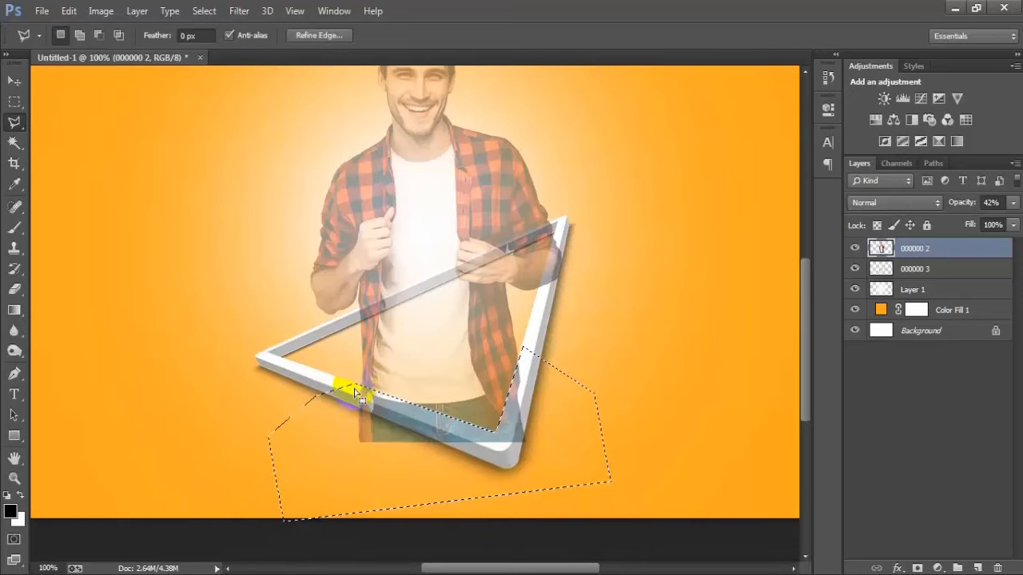
{"action": "key", "text": "ctrl+minus"}
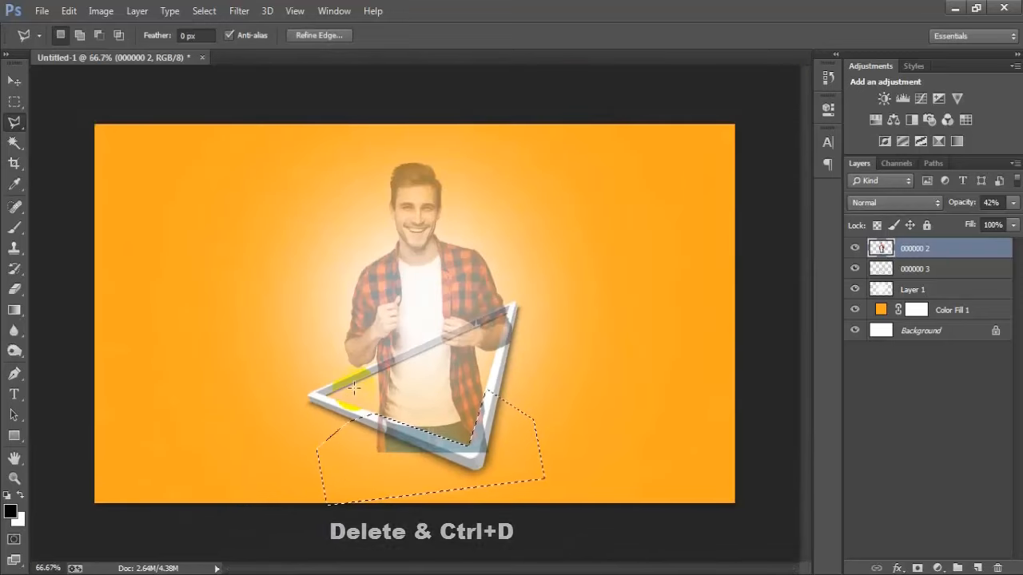
{"action": "key", "text": "Delete"}
{"action": "key", "text": "ctrl+d"}
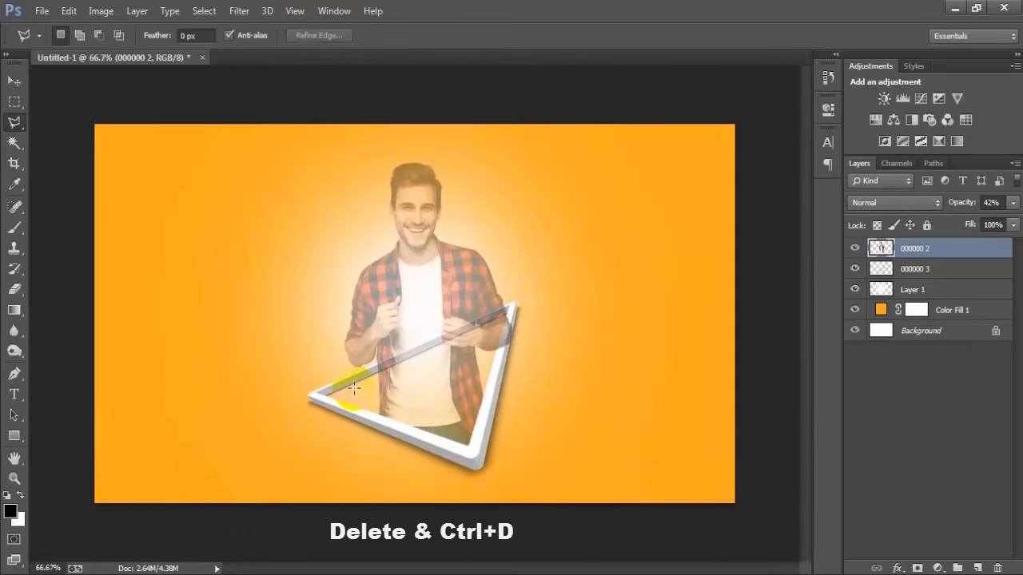
Set the opacity of the man's layer to 100%
{"action": "left_click", "coordinate": [15, 81]}
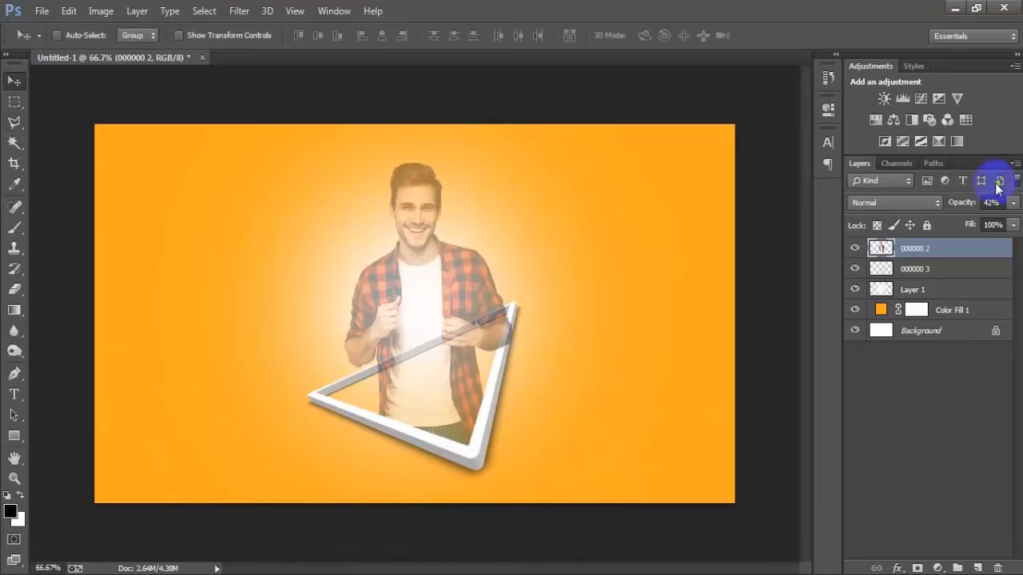
{"action": "left_click_drag", "start_coordinate": [968, 223], "coordinate": [1017, 221]}
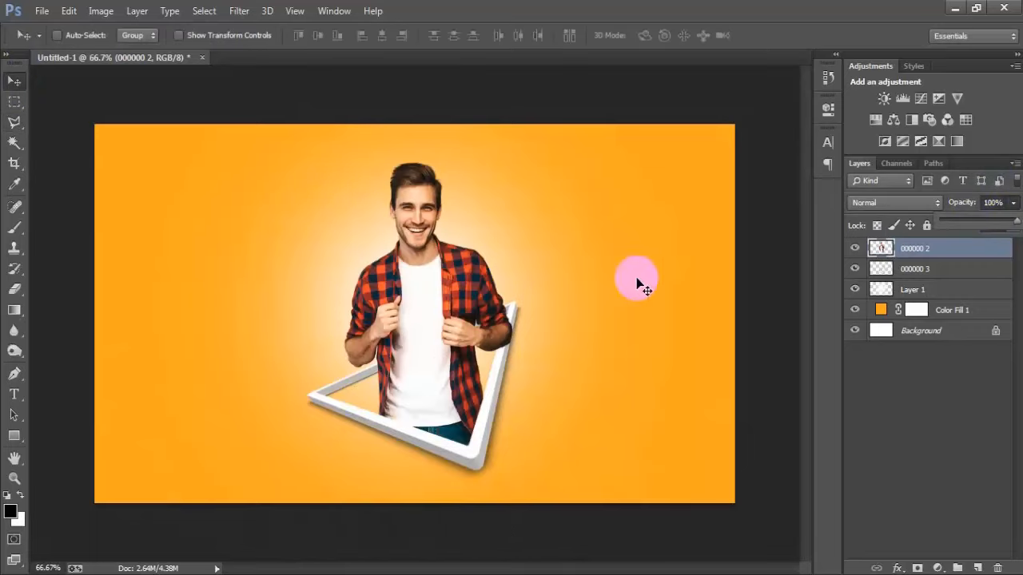
Place the neon wings image 000000 6 as a linked file and rasterize its layer
{"action": "left_click", "coordinate": [40, 10]}
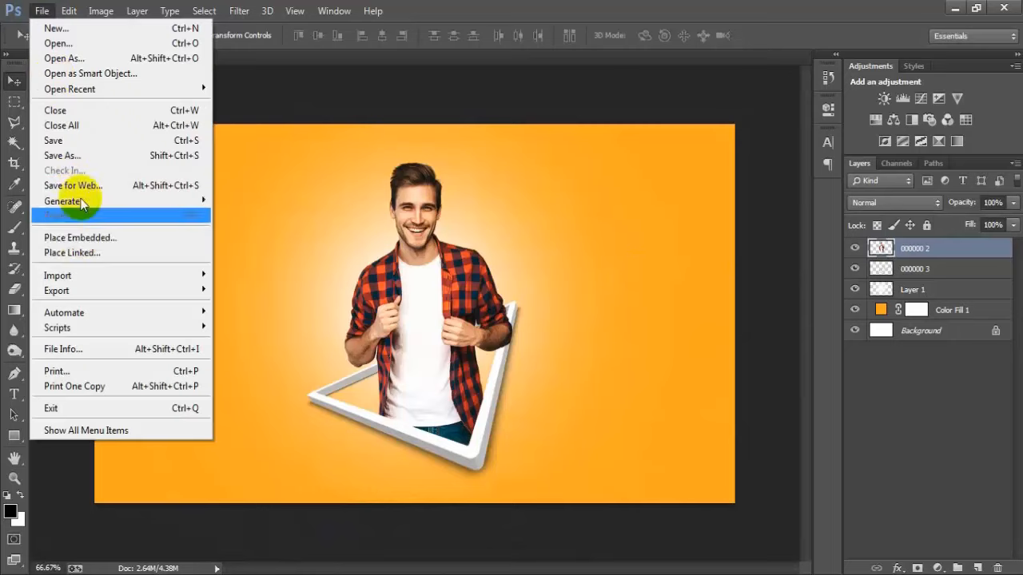
{"action": "left_click", "coordinate": [83, 254]}
{"action": "left_click", "coordinate": [869, 124]}
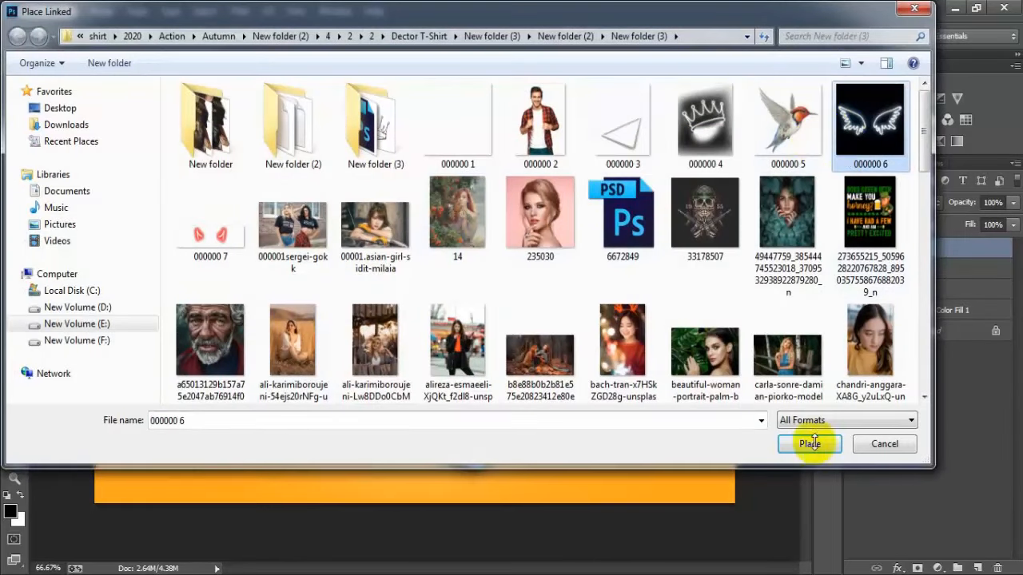
{"action": "left_click", "coordinate": [809, 444]}
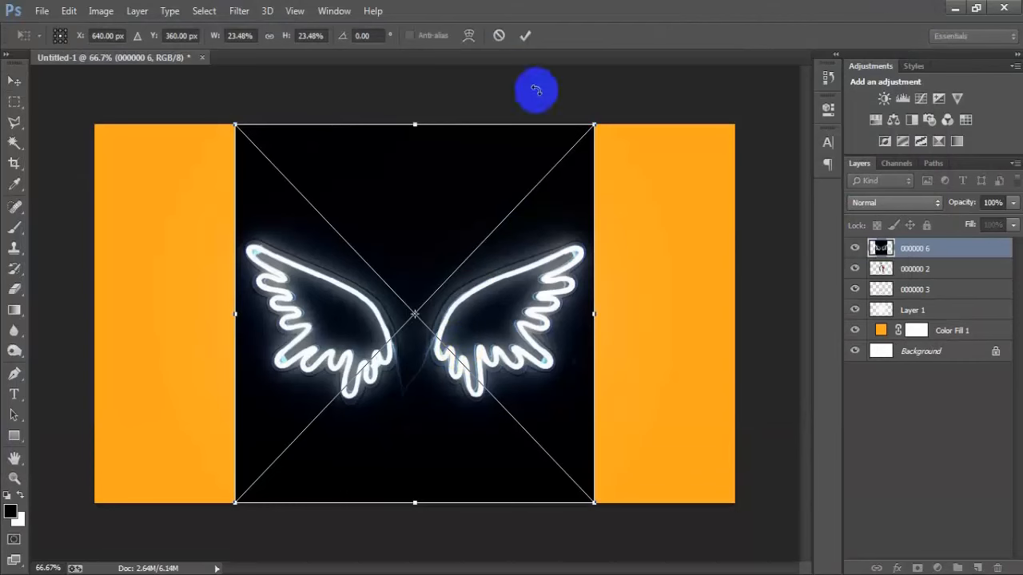
{"action": "left_click", "coordinate": [525, 35]}
{"action": "right_click", "coordinate": [979, 251]}
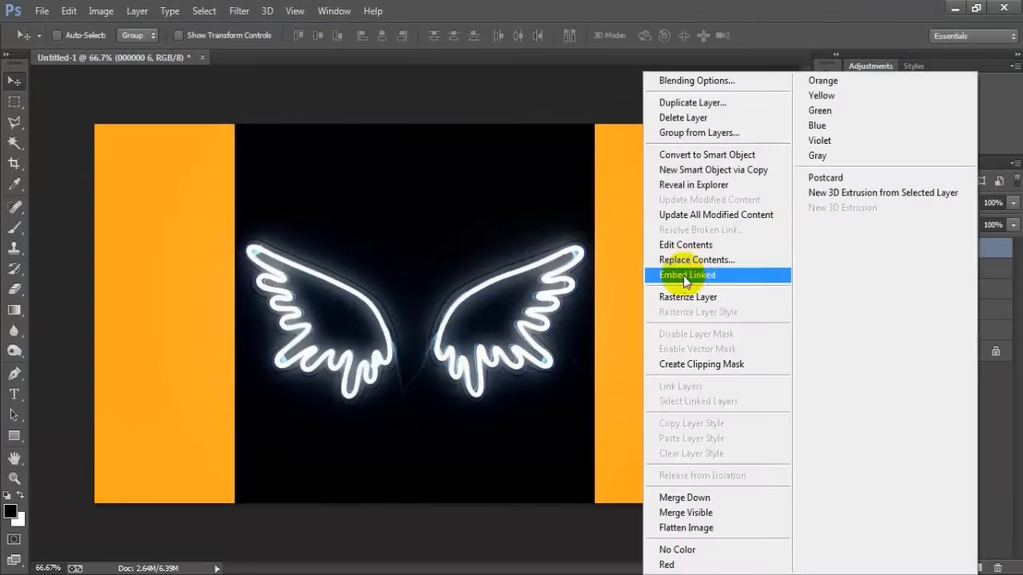
{"action": "left_click", "coordinate": [683, 275]}
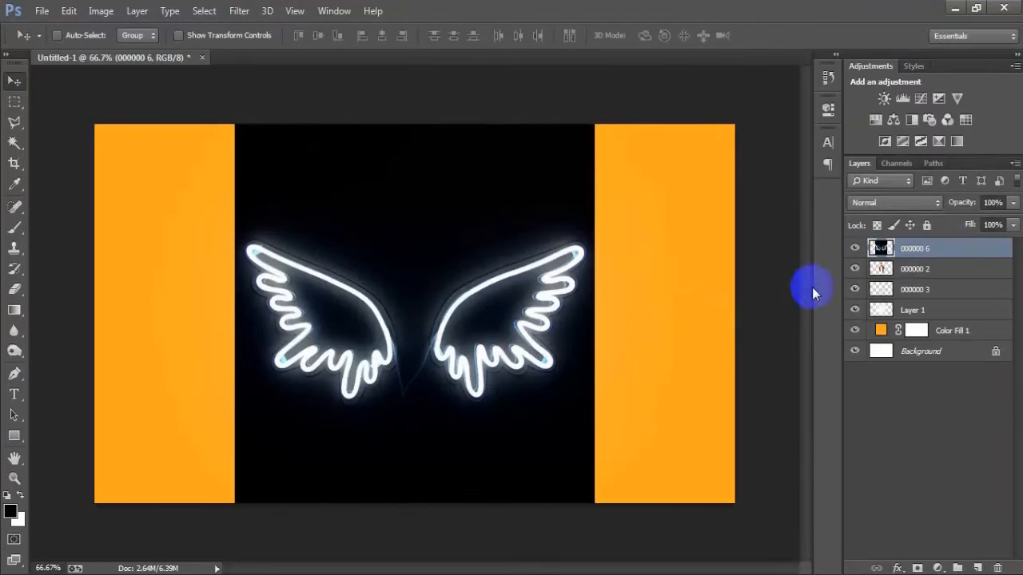
Set the wings layer's blend mode to Screen and move it below the man's layer, 000000 2
{"action": "left_click", "coordinate": [874, 202]}
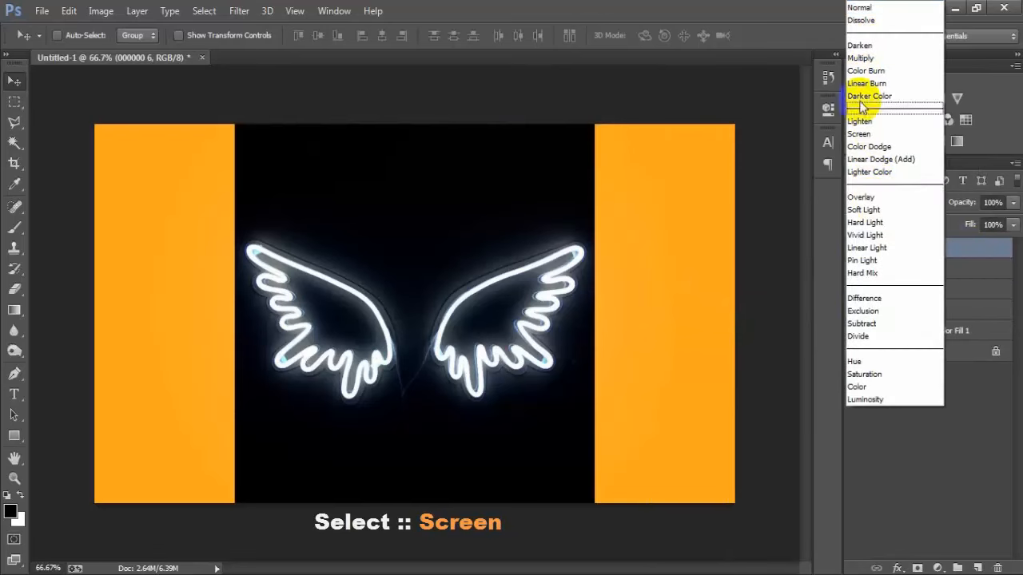
{"action": "left_click", "coordinate": [863, 133]}
{"action": "left_click_drag", "start_coordinate": [955, 252], "coordinate": [957, 271]}
Raise the wings behind the man's shoulders, scale them to about 89% and rotate them about -3.7°
{"action": "left_click_drag", "start_coordinate": [525, 320], "coordinate": [526, 254]}
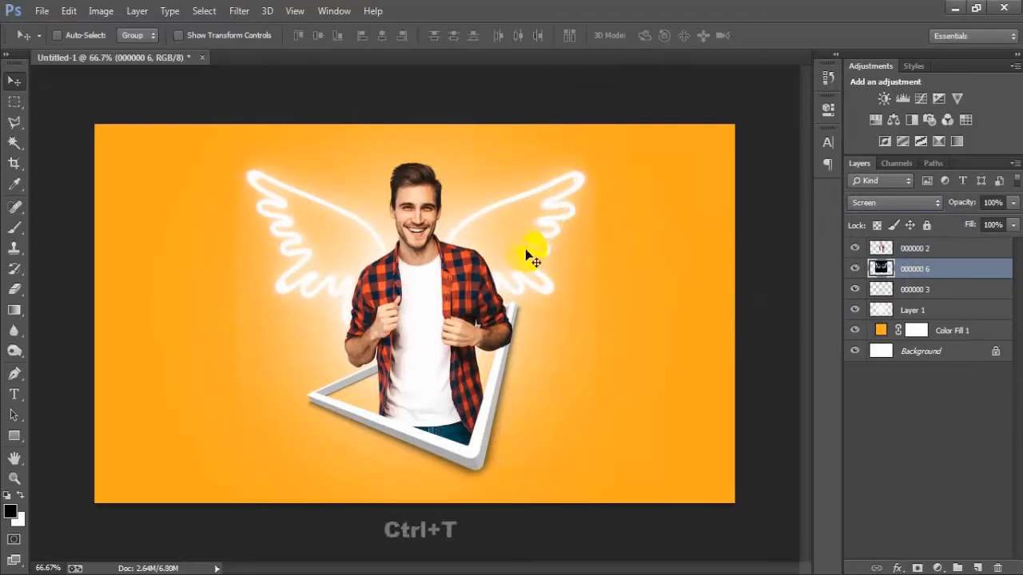
{"action": "key", "text": "ctrl+t"}
{"action": "left_click_drag", "start_coordinate": [592, 427], "coordinate": [583, 403]}
{"action": "left_click_drag", "start_coordinate": [612, 455], "coordinate": [639, 449]}
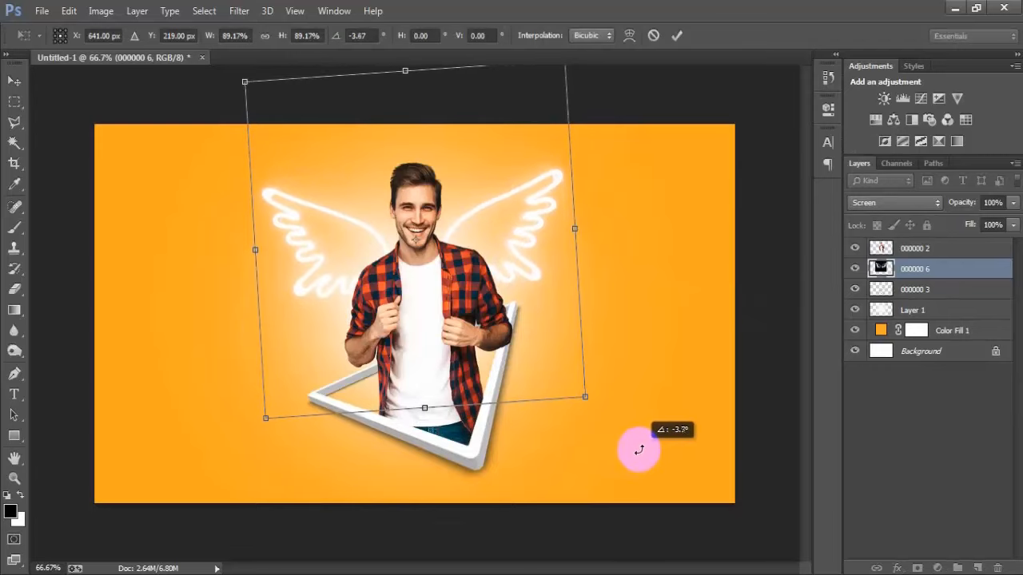
{"action": "left_click", "coordinate": [676, 35]}
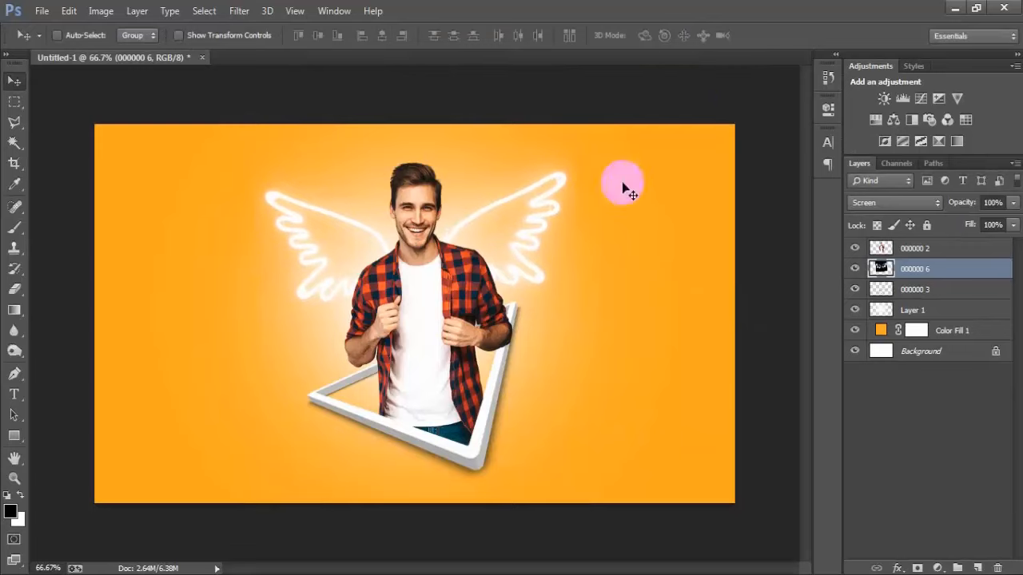
Place the glowing horns image 000000 7 as a linked file at its default size
{"action": "left_click", "coordinate": [37, 12]}
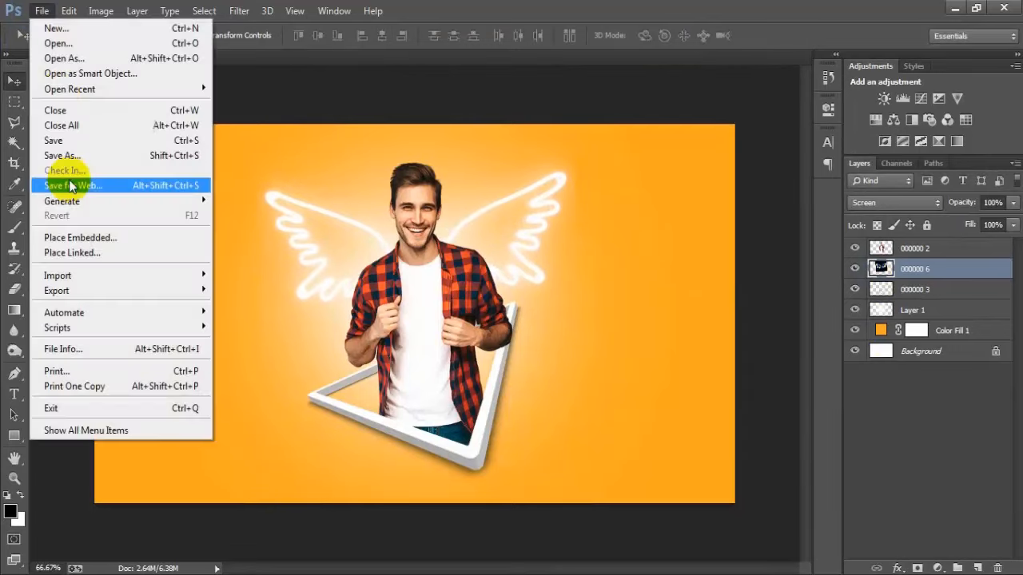
{"action": "left_click", "coordinate": [74, 253]}
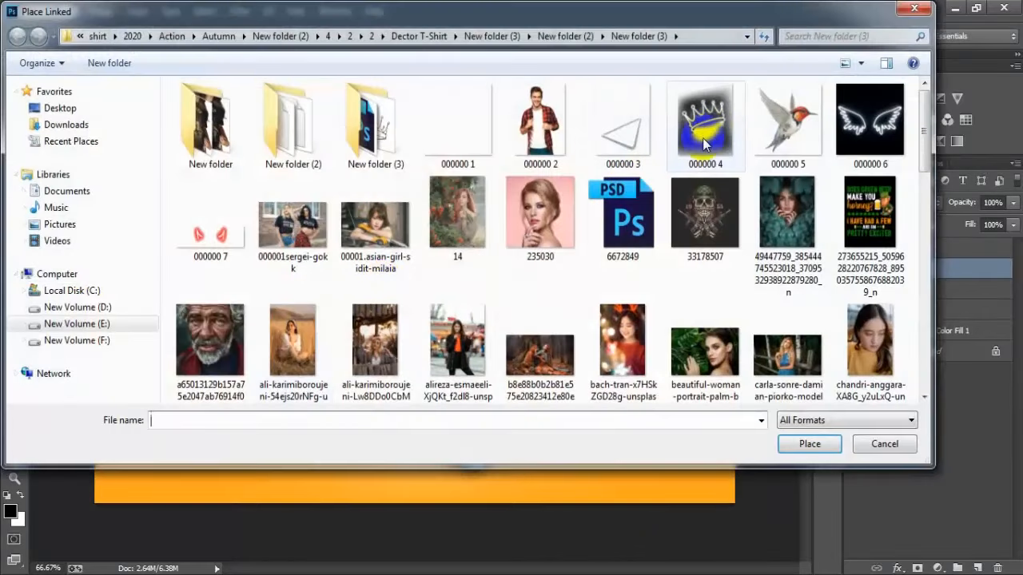
{"action": "left_click", "coordinate": [230, 244]}
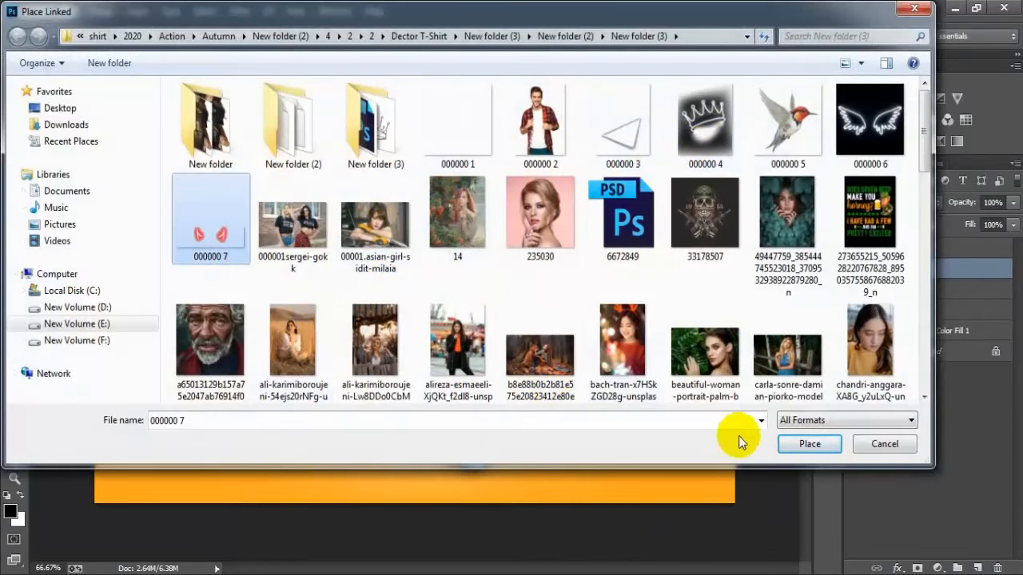
{"action": "left_click", "coordinate": [799, 443]}
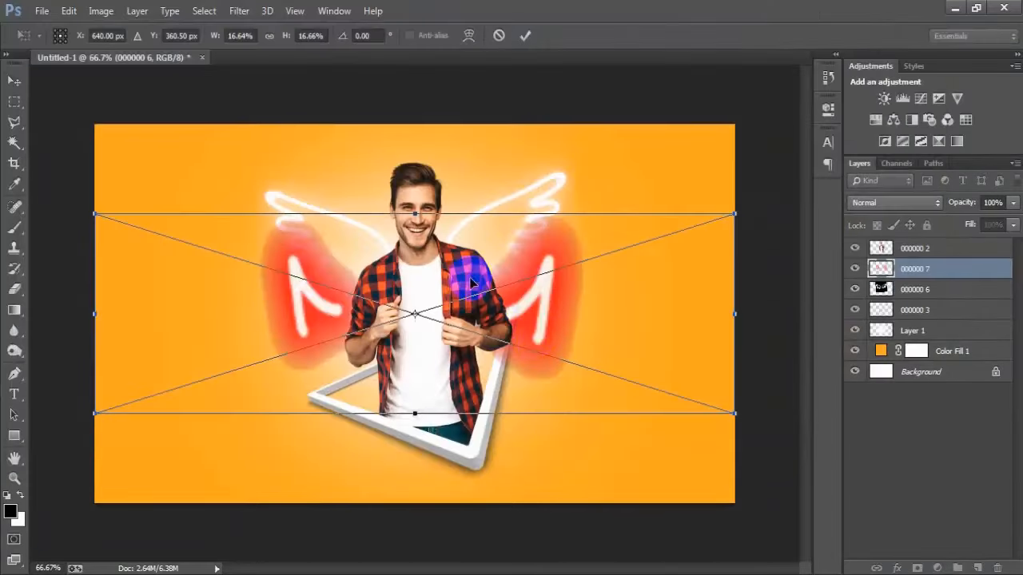
{"action": "left_click", "coordinate": [525, 36]}
Rasterize the 000000 7 layer and set its blend mode to Screen
{"action": "right_click", "coordinate": [913, 267]}
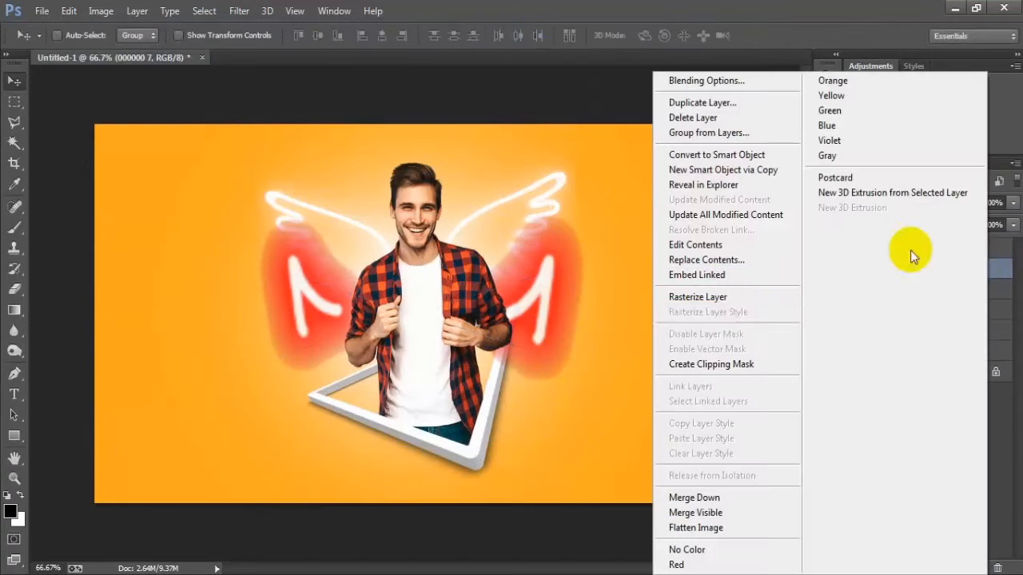
{"action": "left_click", "coordinate": [748, 299]}
{"action": "left_click", "coordinate": [863, 201]}
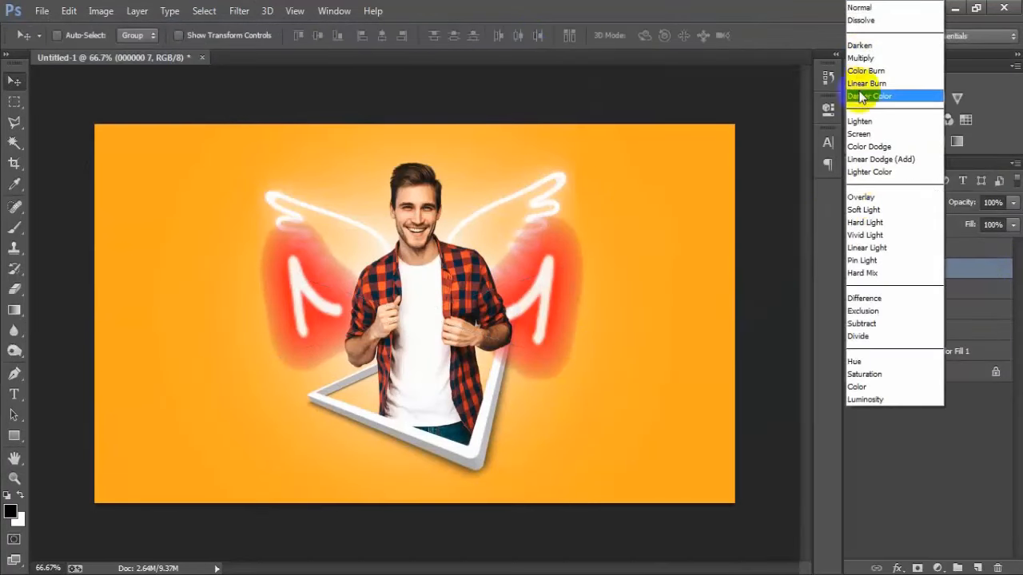
{"action": "left_click", "coordinate": [860, 134]}
Move the horns above the man's head, shrink them to roughly head width and rotate them about -10.5°
{"action": "left_click_drag", "start_coordinate": [583, 269], "coordinate": [515, 149]}
{"action": "key", "text": "ctrl+t"}
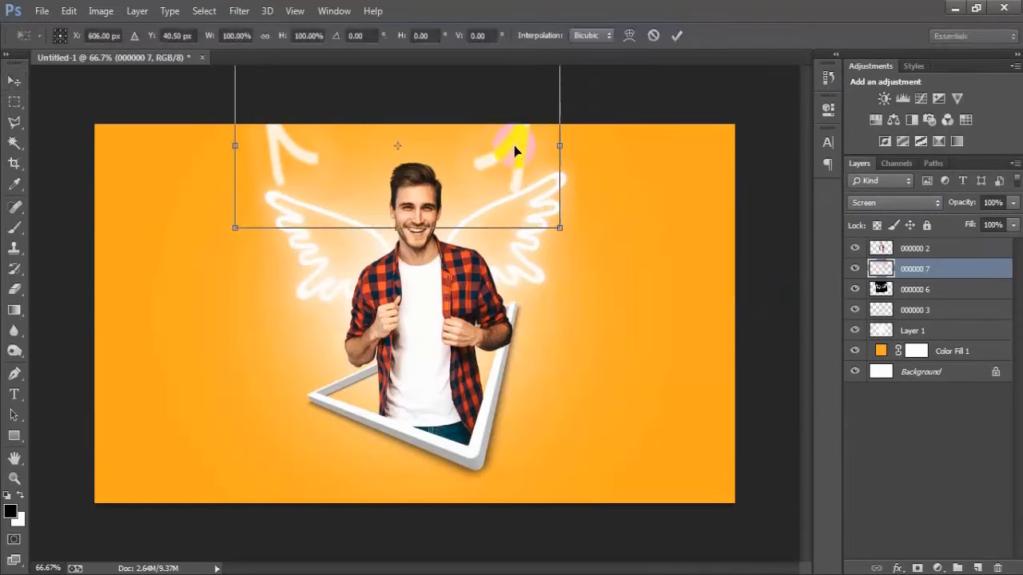
{"action": "left_click_drag", "start_coordinate": [558, 225], "coordinate": [474, 186]}
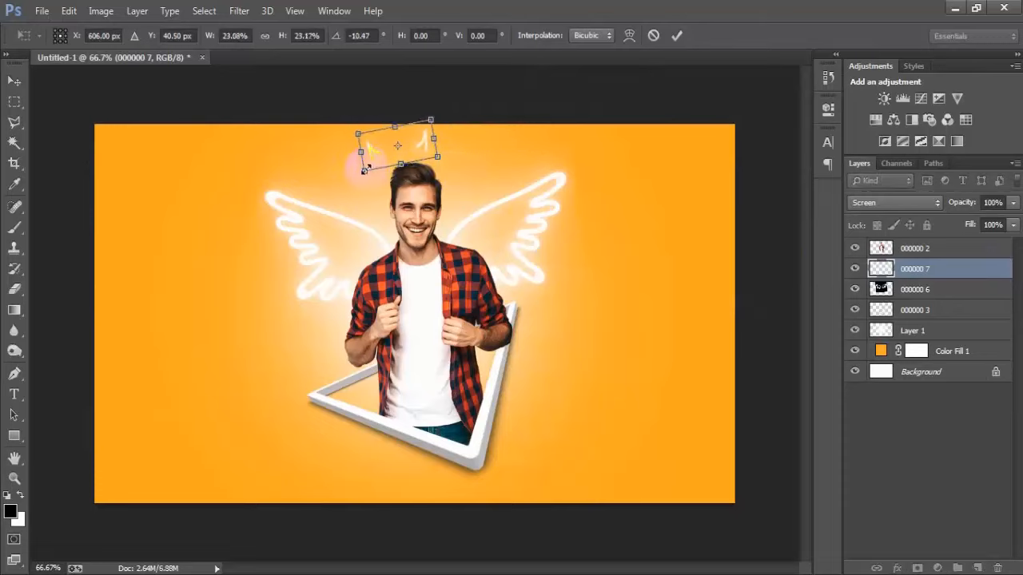
{"action": "left_click_drag", "start_coordinate": [364, 168], "coordinate": [368, 156]}
{"action": "left_click", "coordinate": [676, 35]}
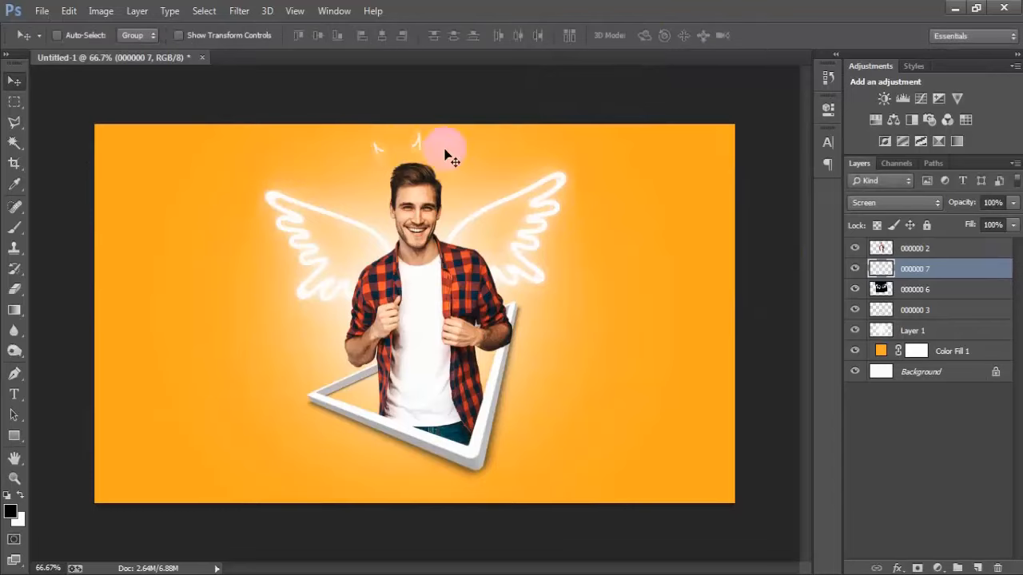
Position the horns on top of the man's head and rotate them about 4° clockwise
{"action": "left_click_drag", "start_coordinate": [447, 155], "coordinate": [433, 155]}
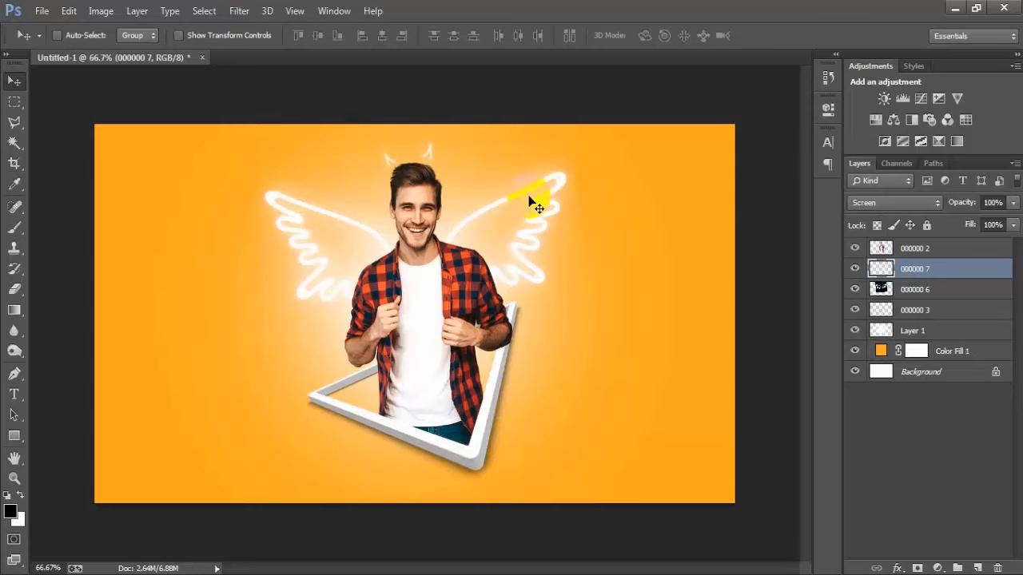
{"action": "key", "text": "ctrl+t"}
{"action": "left_click_drag", "start_coordinate": [528, 195], "coordinate": [504, 229]}
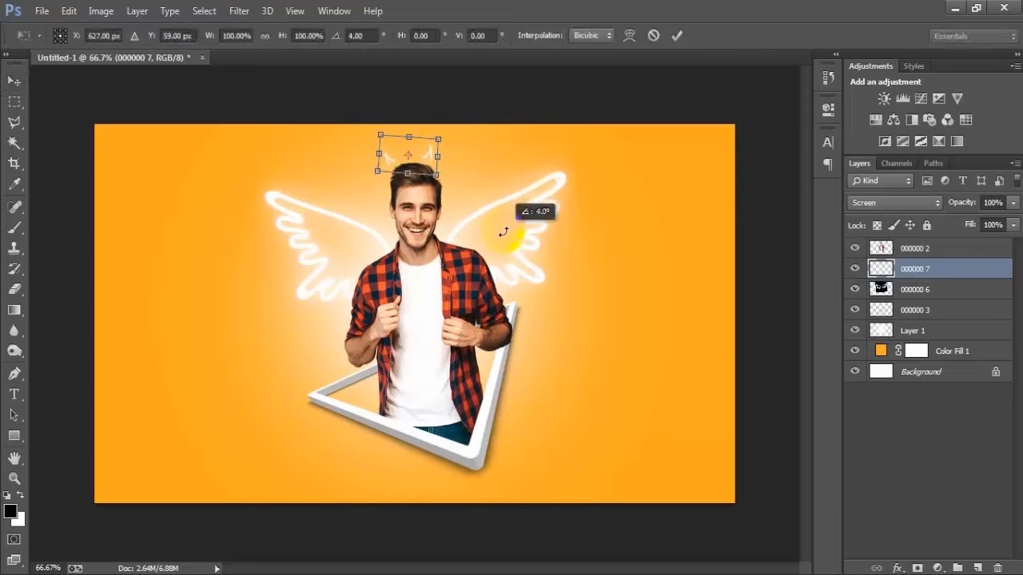
{"action": "left_click", "coordinate": [676, 35]}
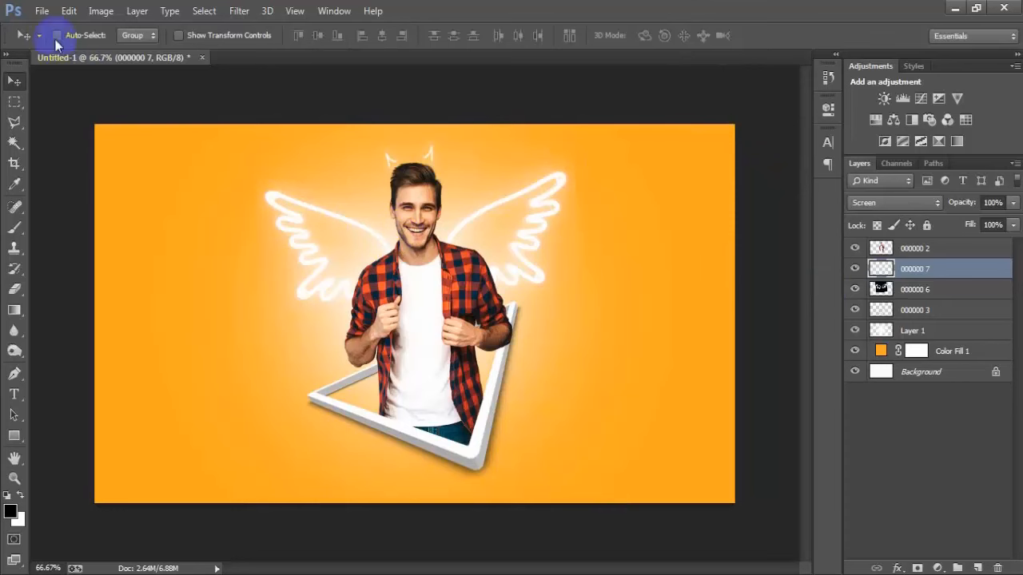
Place the hummingbird image 000000 5 as a linked file
{"action": "left_click", "coordinate": [42, 10]}
{"action": "left_click", "coordinate": [109, 252]}
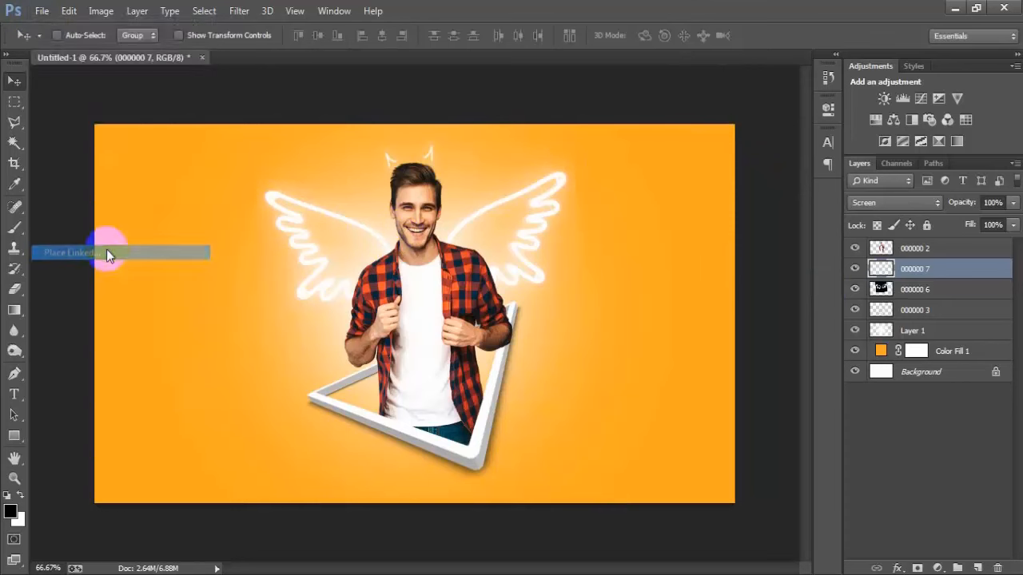
{"action": "left_click", "coordinate": [777, 140]}
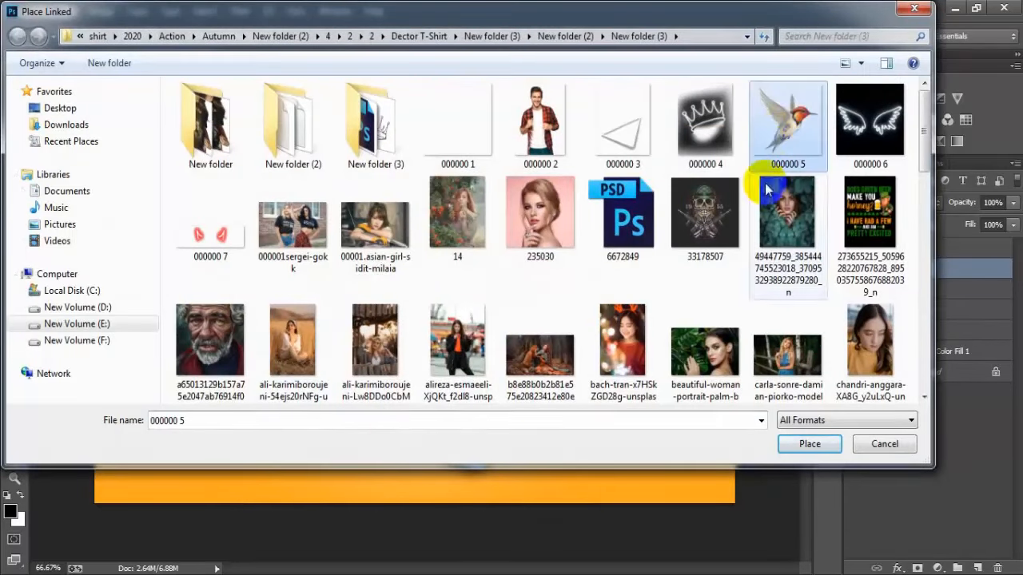
{"action": "left_click", "coordinate": [799, 447]}
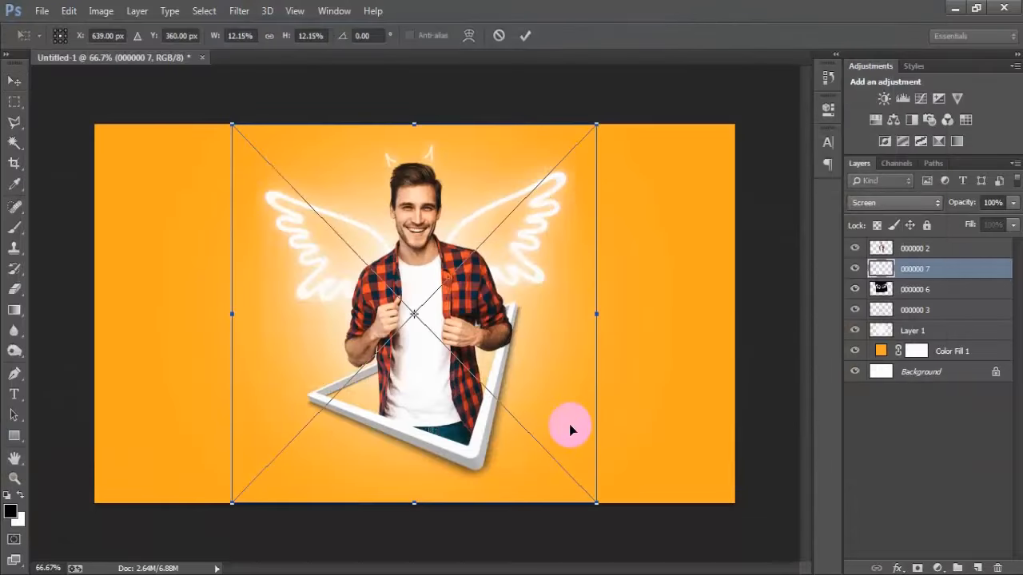
Scale the hummingbird down to about 1.6% and position it just beyond the wing on the man's right-hand side of the canvas
{"action": "left_click_drag", "start_coordinate": [598, 505], "coordinate": [516, 317]}
{"action": "left_click_drag", "start_coordinate": [422, 332], "coordinate": [602, 298]}
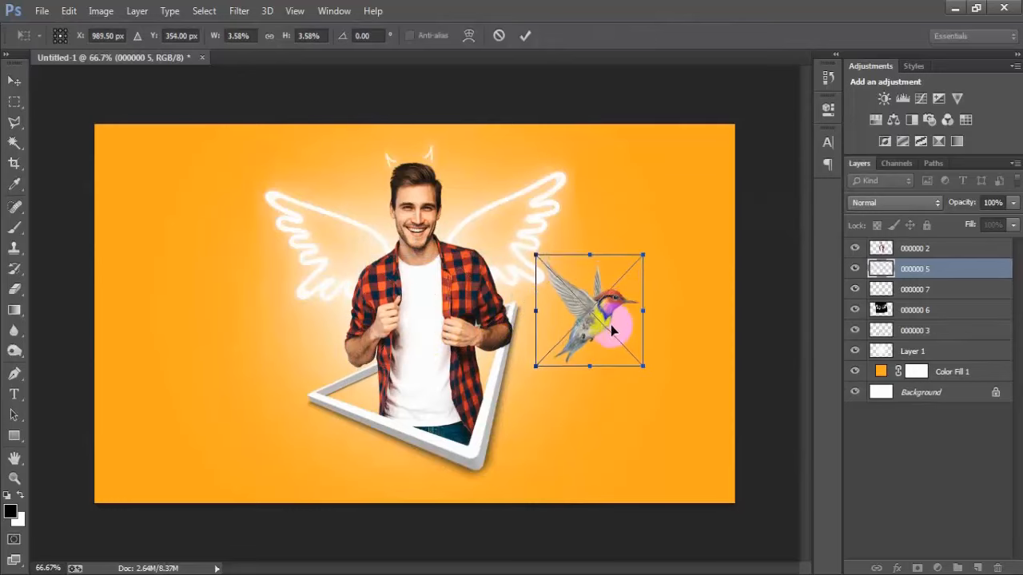
{"action": "left_click_drag", "start_coordinate": [643, 352], "coordinate": [283, 398]}
{"action": "left_click", "coordinate": [525, 35]}
Duplicate the hummingbird, move the copy above the frame's left corner, flip it horizontally and make it smaller
{"action": "key", "text": "ctrl+j"}
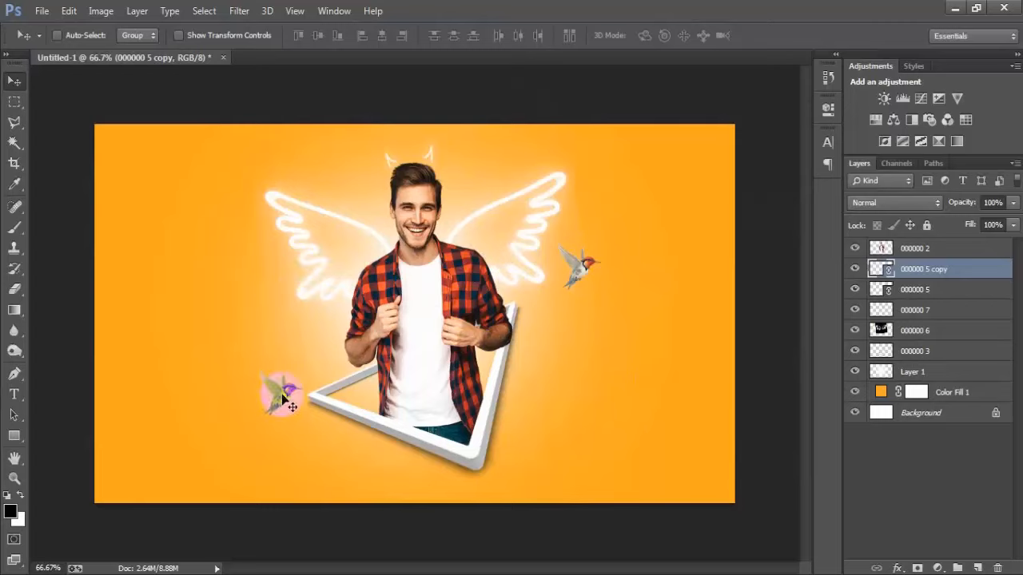
{"action": "key", "text": "ctrl+t"}
{"action": "right_click", "coordinate": [289, 390]}
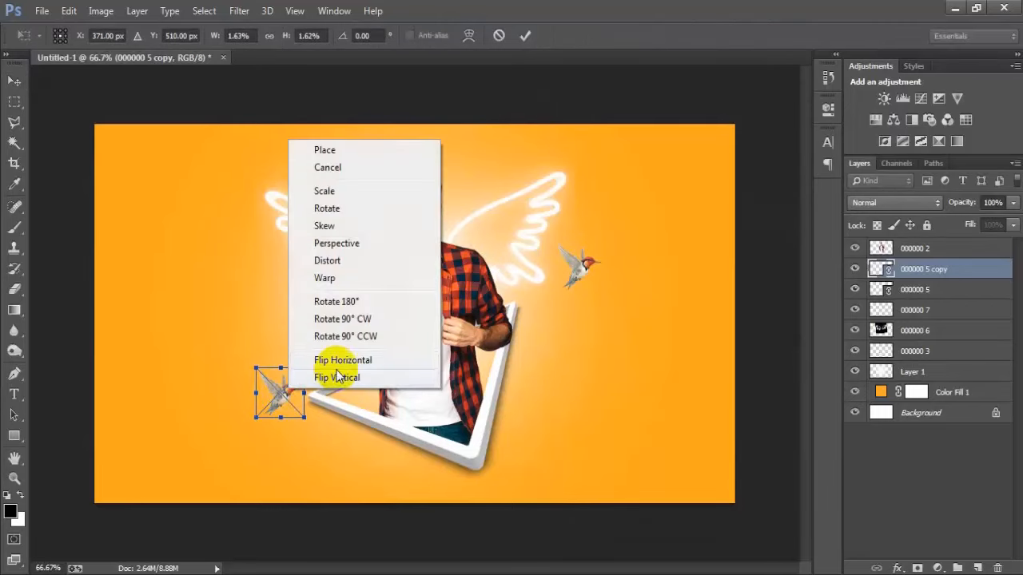
{"action": "left_click", "coordinate": [307, 365]}
{"action": "left_click_drag", "start_coordinate": [304, 417], "coordinate": [290, 369]}
{"action": "left_click", "coordinate": [525, 36]}
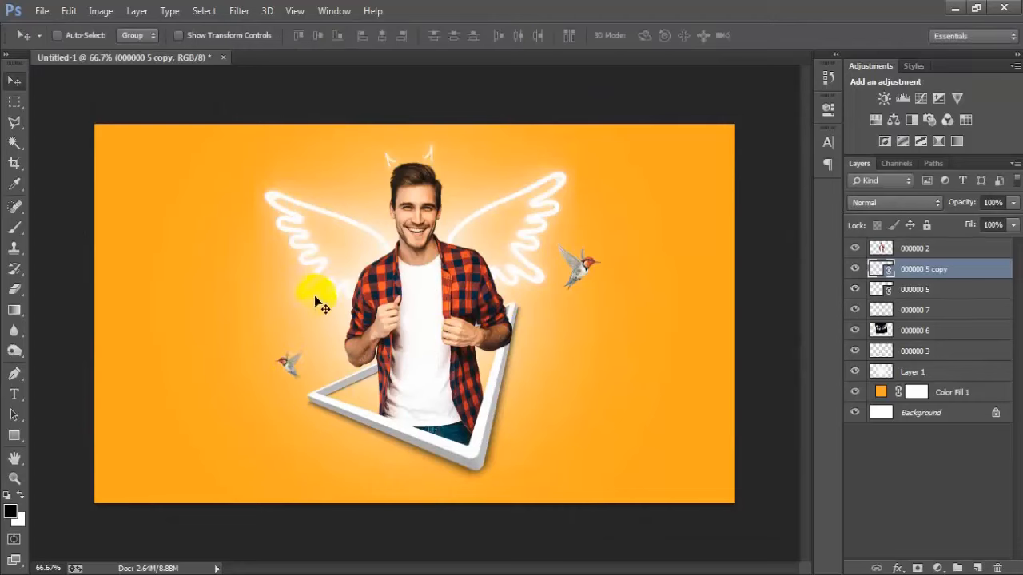
Group all layers from 000000 2 down to Layer 1
{"action": "left_click", "coordinate": [487, 317], "text": "ctrl"}
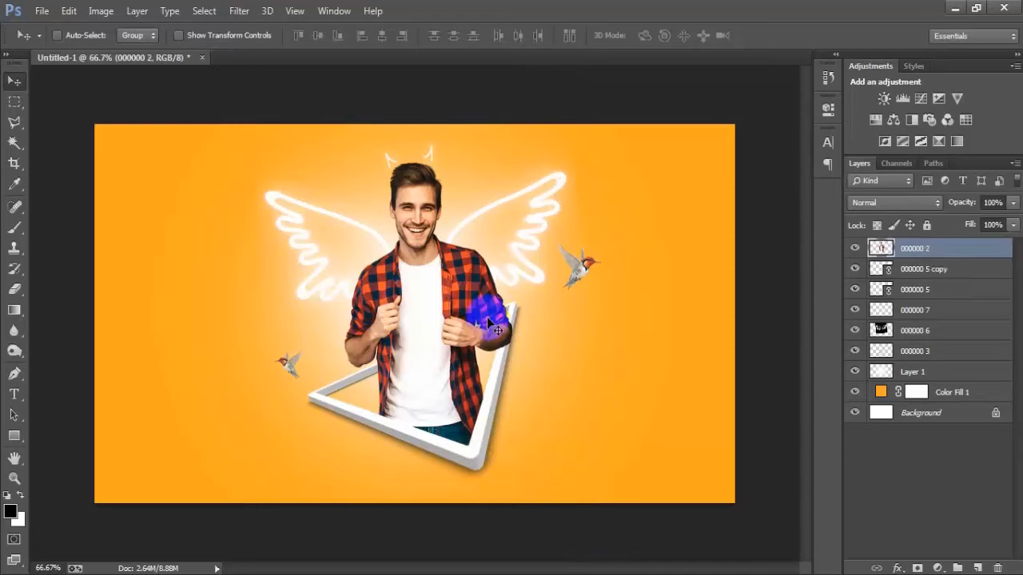
{"action": "left_click", "coordinate": [856, 249]}
{"action": "left_click", "coordinate": [856, 249]}
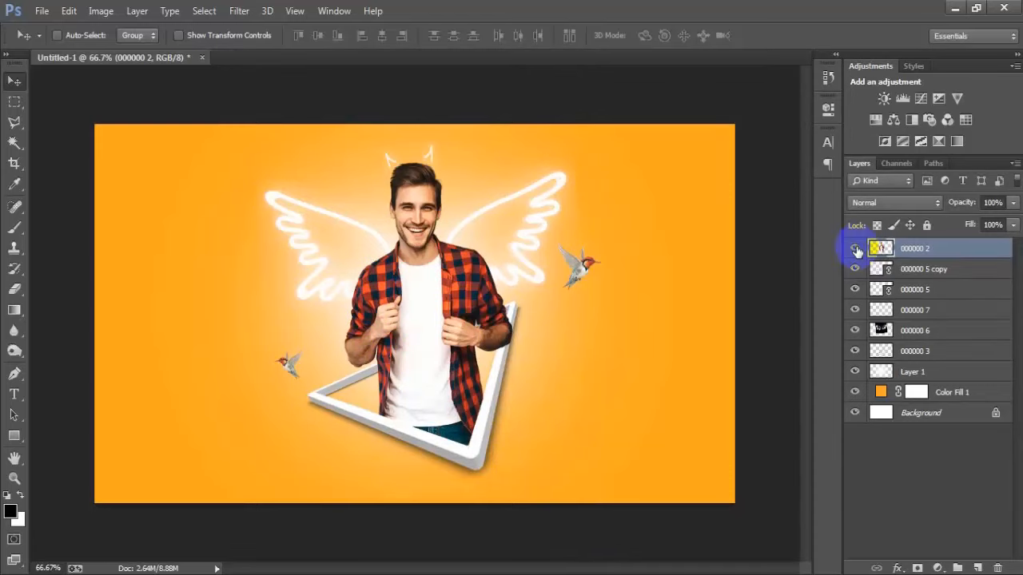
{"action": "left_click", "coordinate": [940, 375], "text": "shift"}
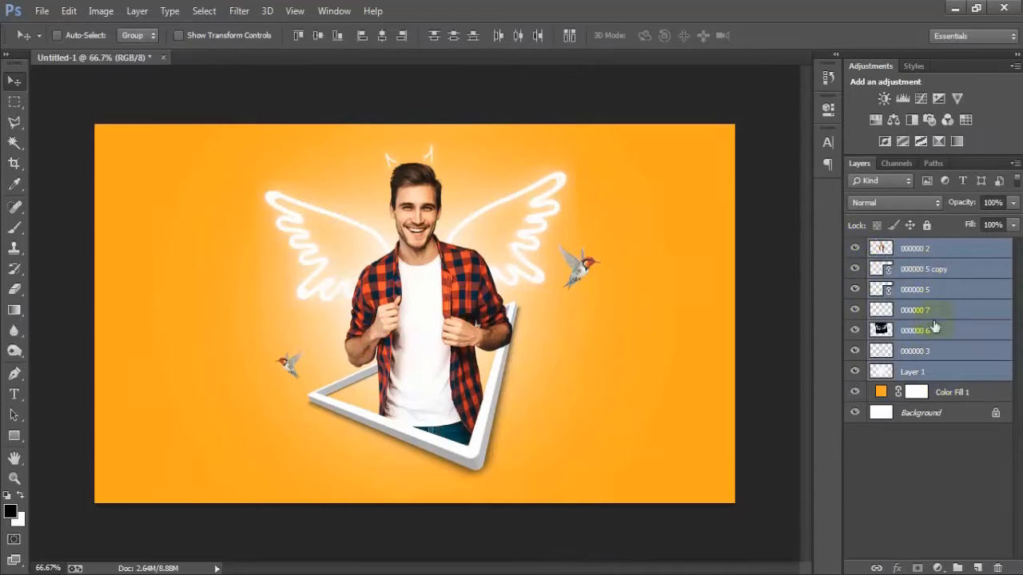
{"action": "key", "text": "ctrl+g"}
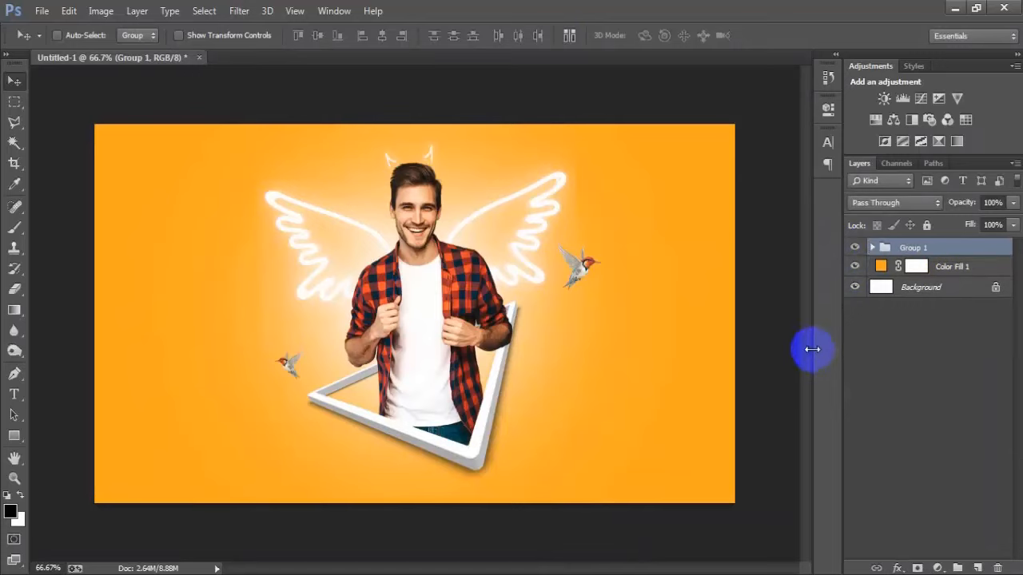
{"action": "left_click", "coordinate": [855, 250]}
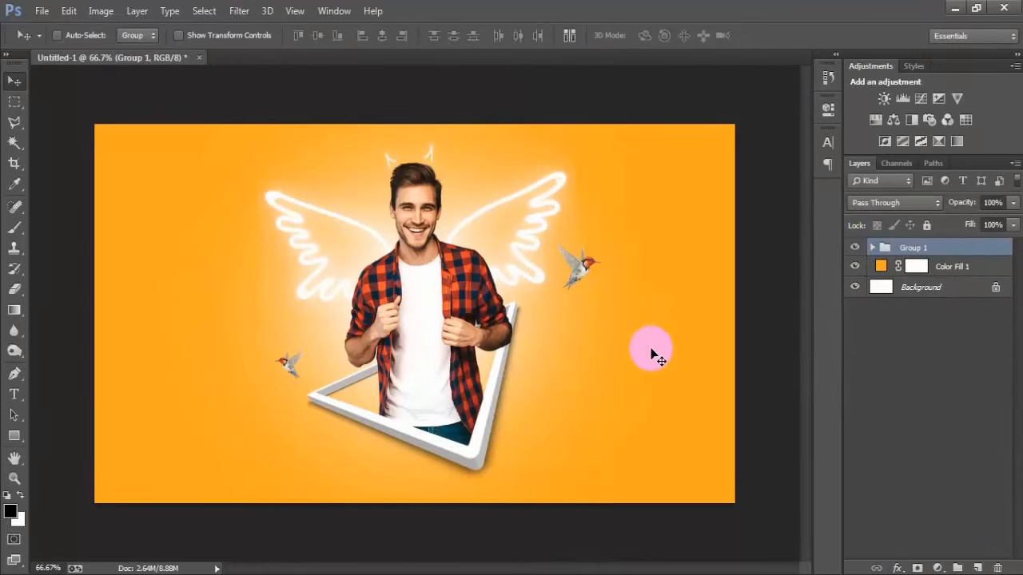